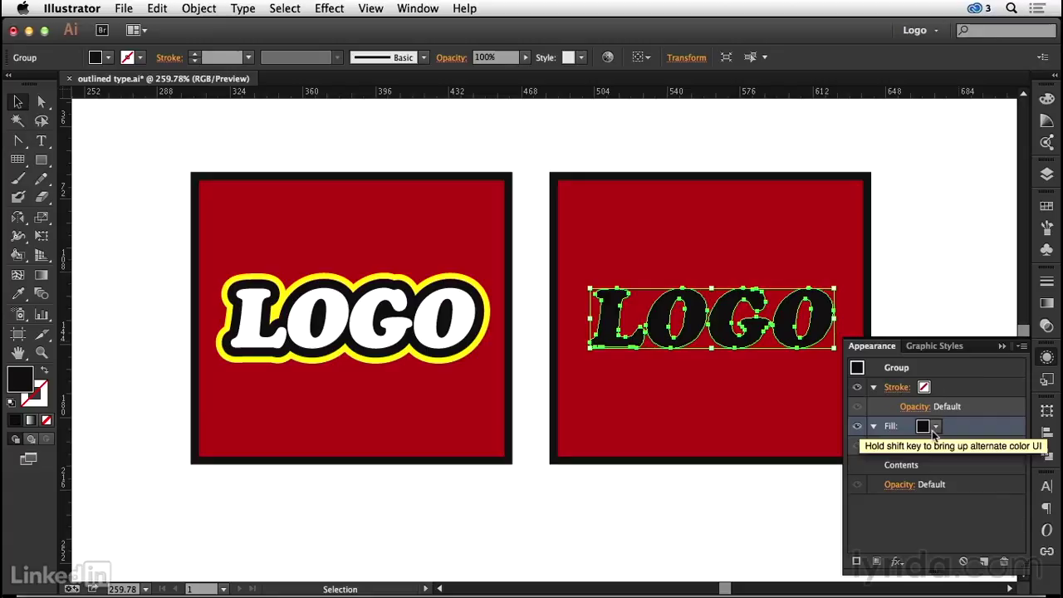
Step: Give the plain LOGO group in the second red square a white fill and a black stroke
{"action": "left_click", "coordinate": [796, 272]}
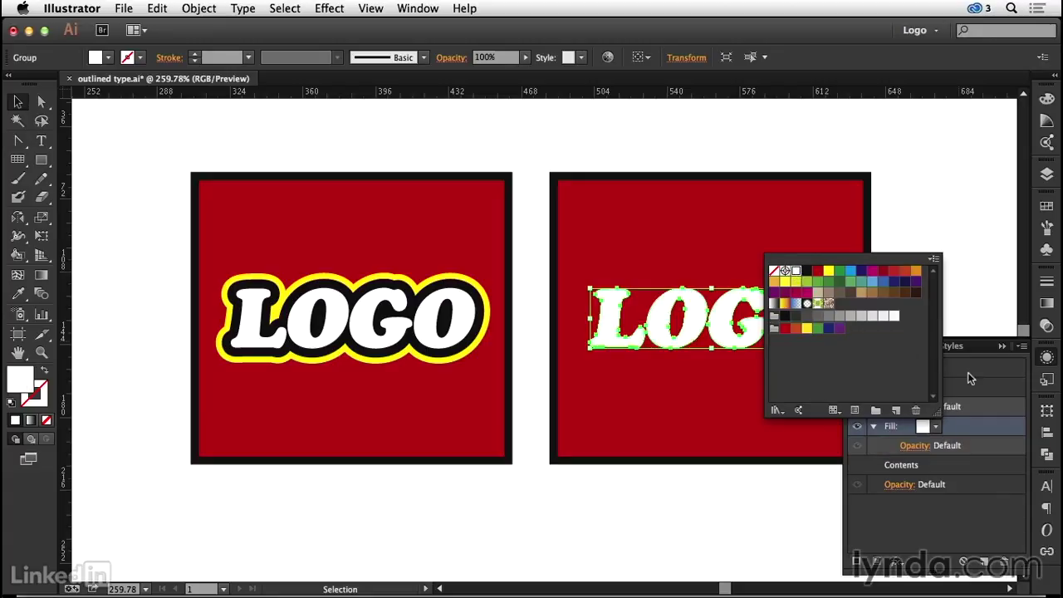
{"action": "left_click", "coordinate": [970, 382]}
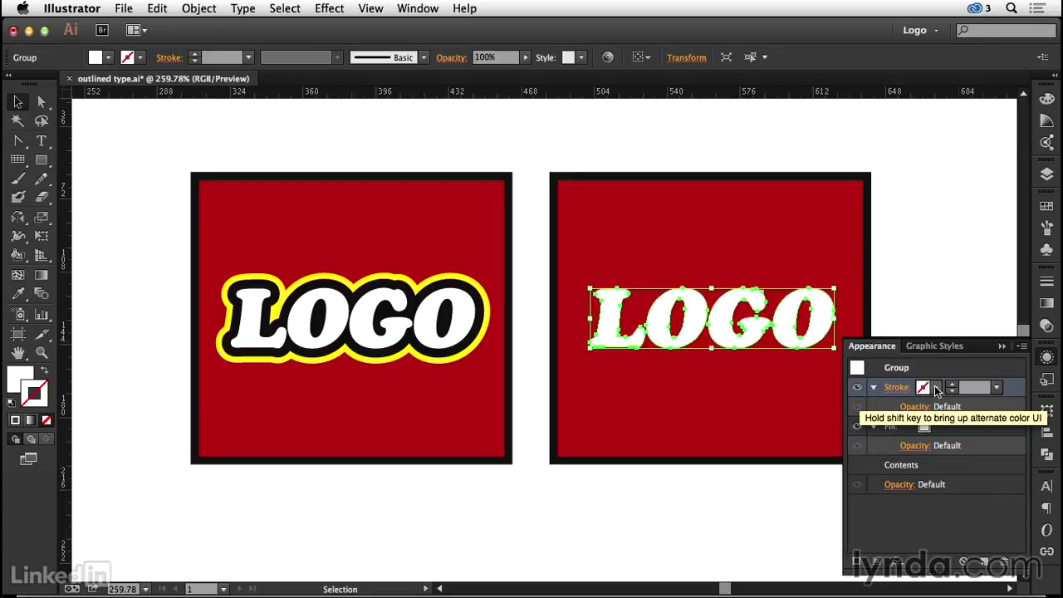
{"action": "left_click", "coordinate": [936, 388]}
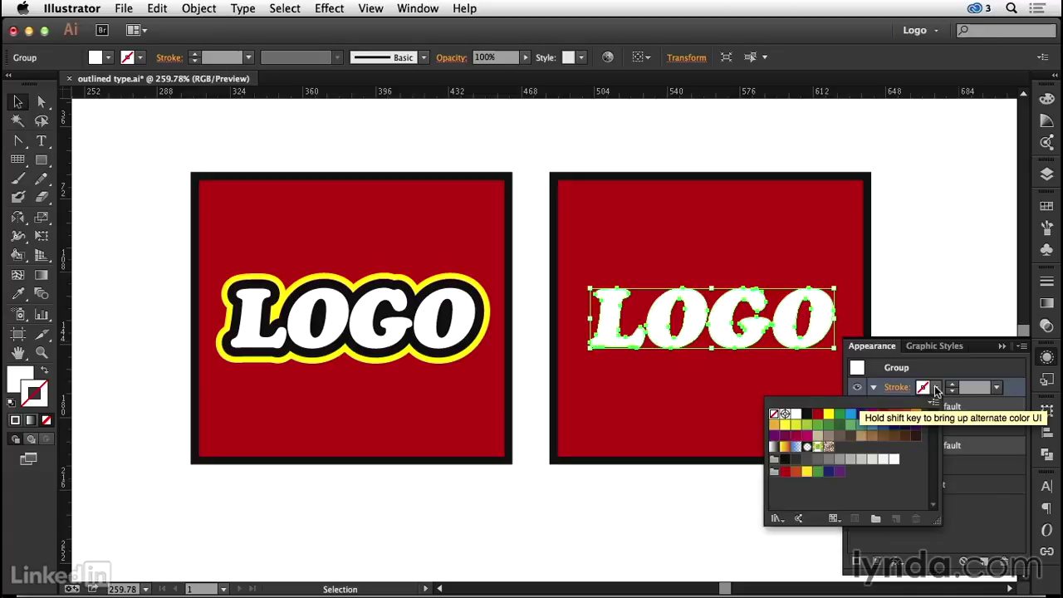
{"action": "left_click", "coordinate": [809, 418]}
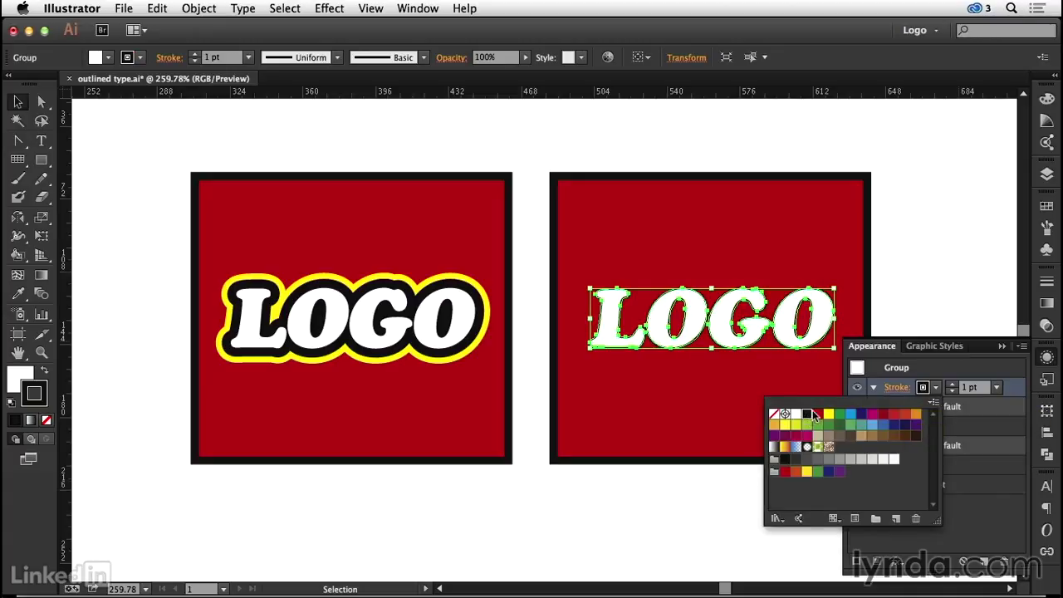
{"action": "left_click", "coordinate": [967, 369]}
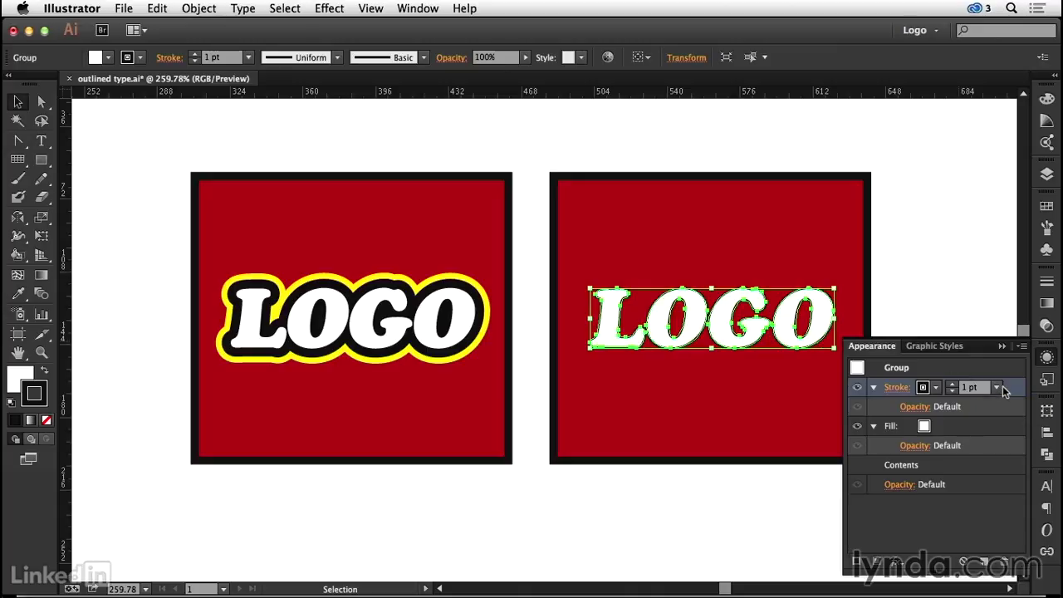
Step: Move the black stroke beneath the white fill and set its weight to 9 pt
{"action": "left_click_drag", "start_coordinate": [1013, 389], "coordinate": [1002, 450]}
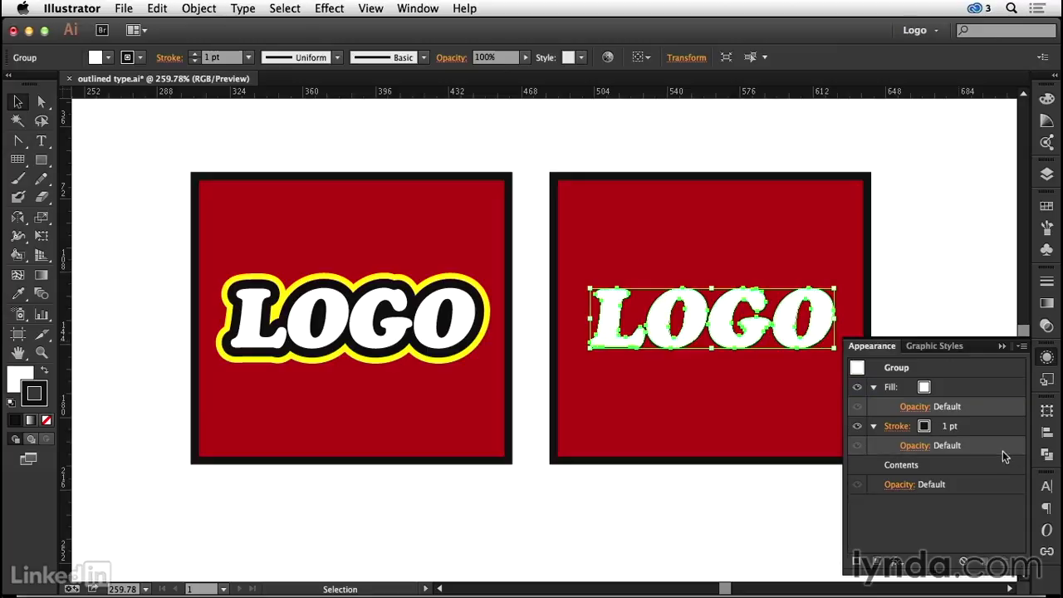
{"action": "left_click", "coordinate": [945, 427]}
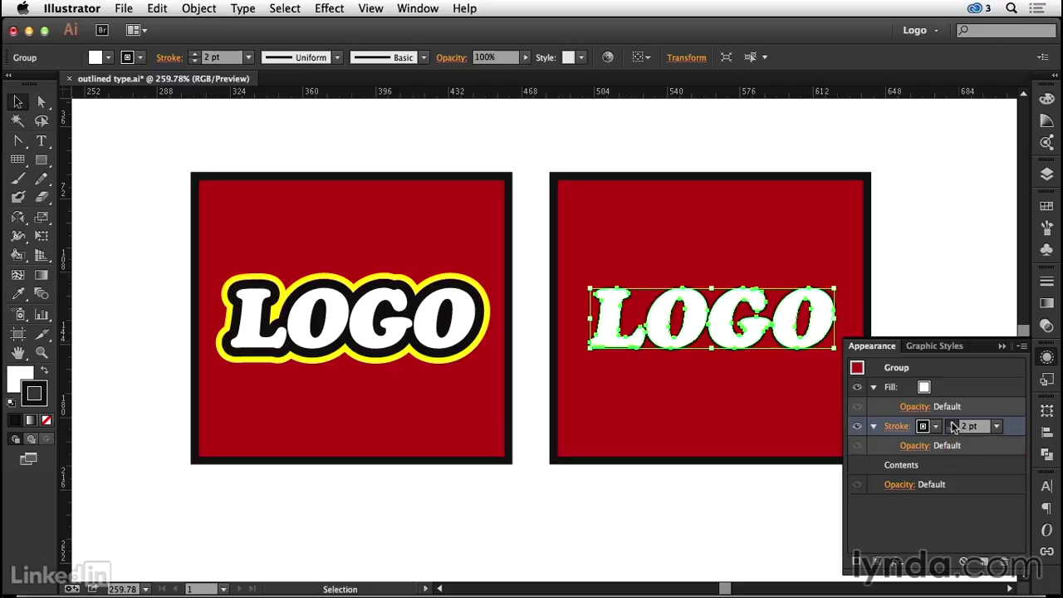
{"action": "left_click", "coordinate": [952, 423]}
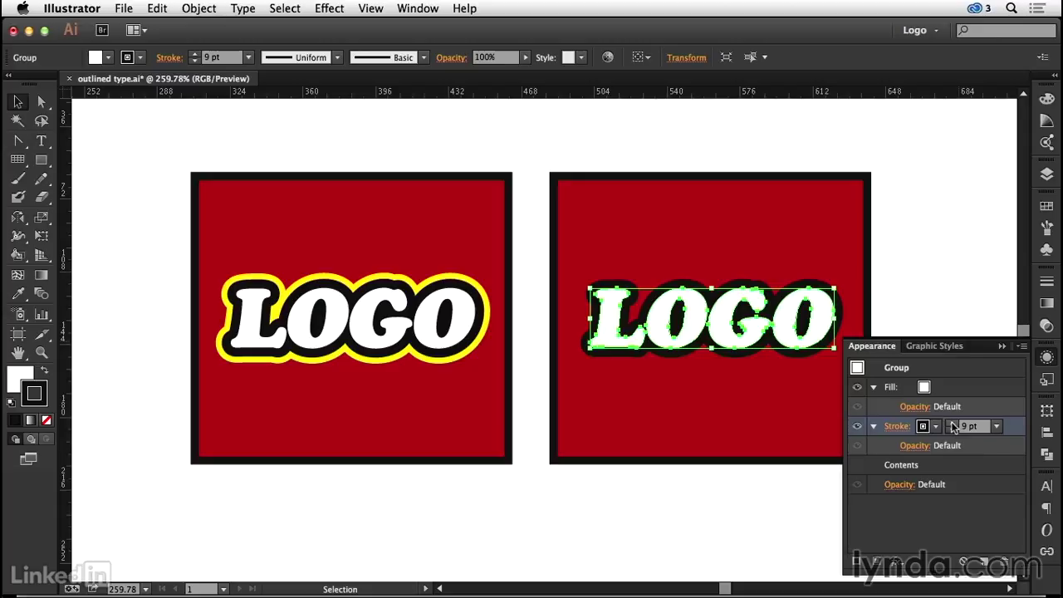
Step: Add a second stroke beneath the black one and color it CMYK Yellow
{"action": "left_click", "coordinate": [857, 561]}
{"action": "left_click", "coordinate": [932, 467]}
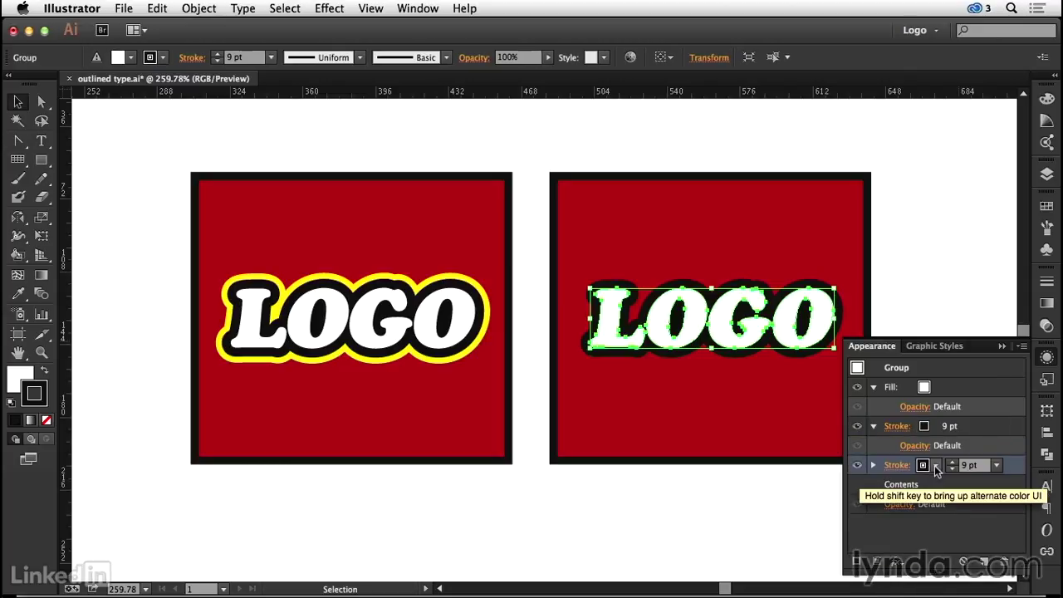
{"action": "left_click", "coordinate": [936, 467]}
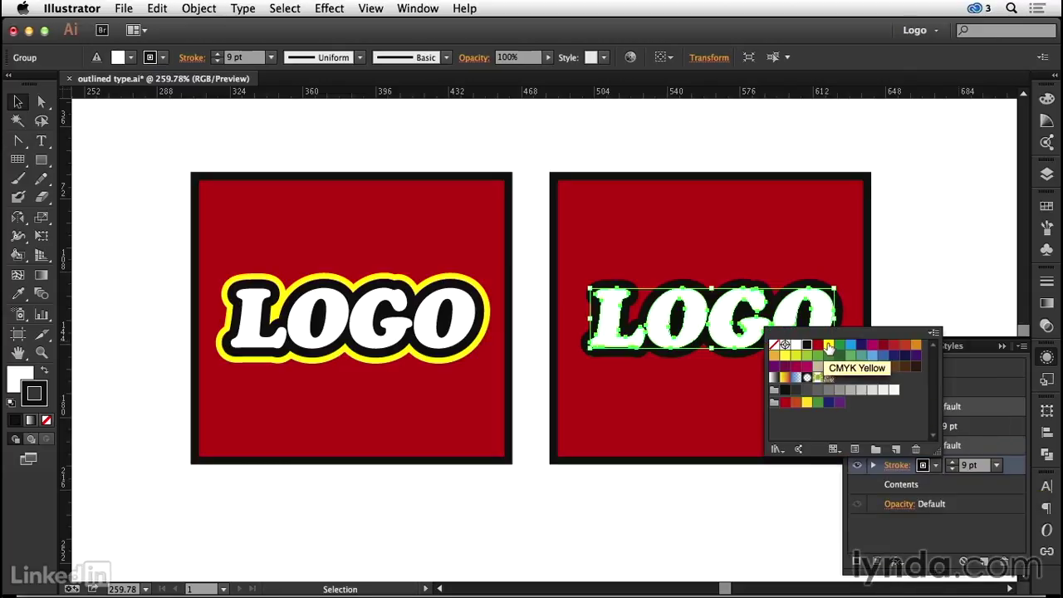
{"action": "left_click", "coordinate": [828, 345]}
{"action": "left_click", "coordinate": [981, 440]}
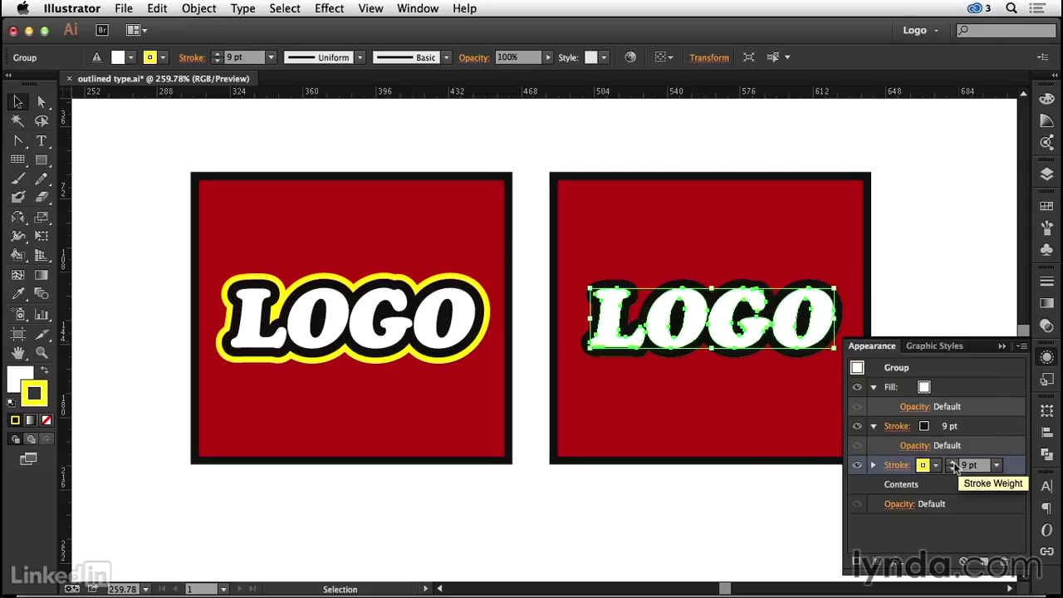
Step: Increase the yellow stroke's weight to 15 pt, checking the gaps between the letters up close
{"action": "left_click", "coordinate": [952, 462]}
{"action": "left_click", "coordinate": [952, 462]}
{"action": "left_click", "coordinate": [952, 462]}
{"action": "left_click", "coordinate": [952, 463]}
{"action": "left_click", "coordinate": [952, 462]}
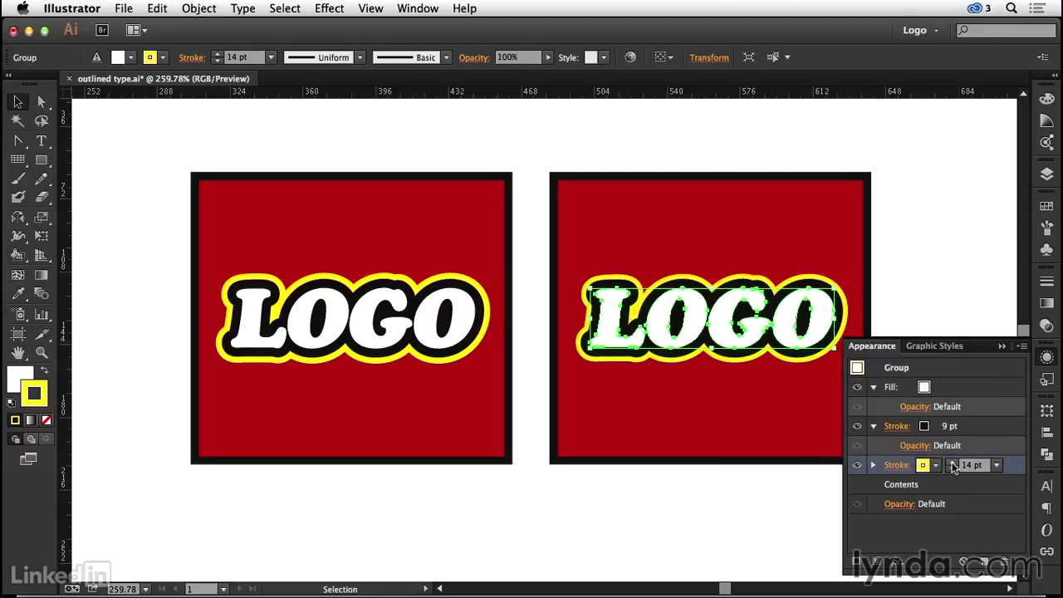
{"action": "key", "text": "super+space"}
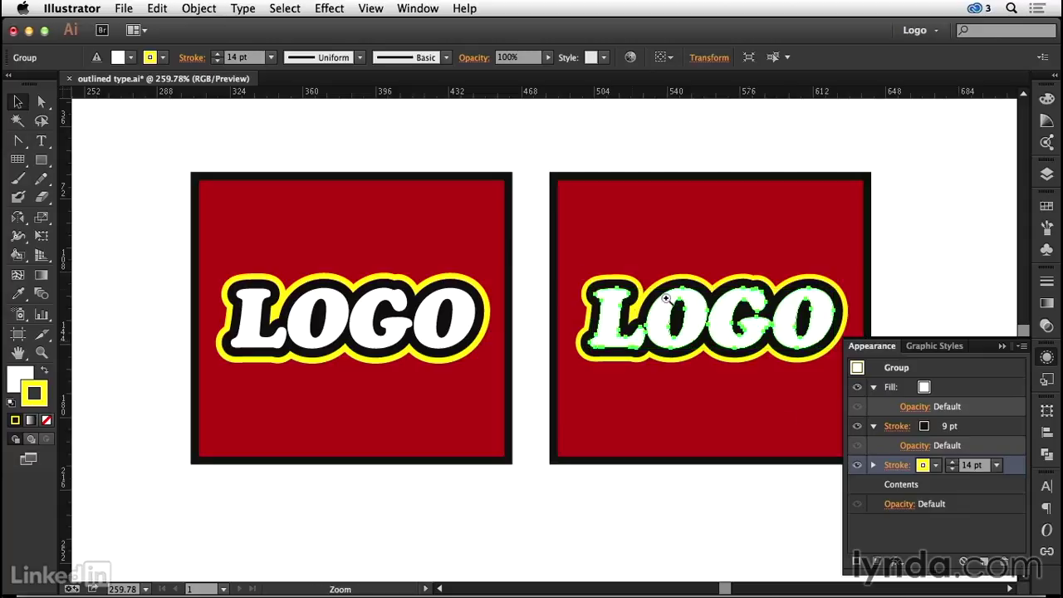
{"action": "left_click_drag", "start_coordinate": [572, 260], "coordinate": [718, 380]}
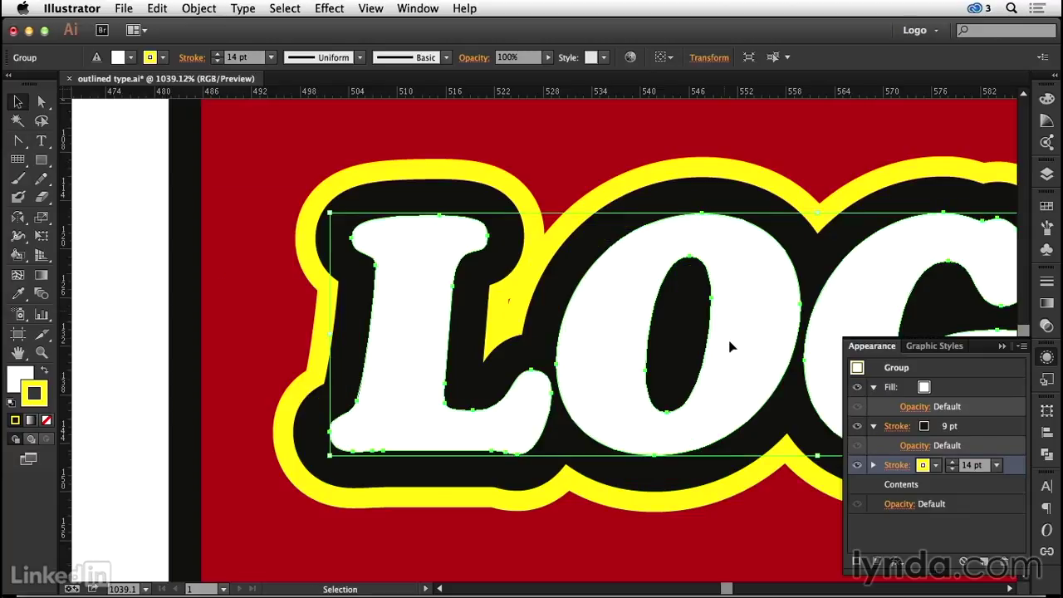
{"action": "left_click", "coordinate": [952, 462]}
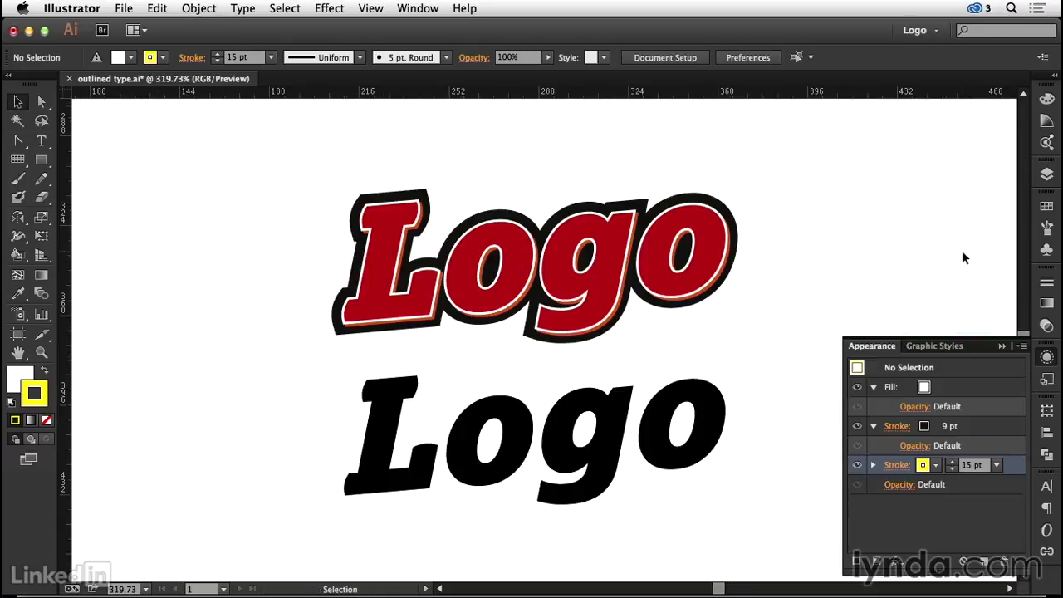
Step: Add a new fill to the plain black Logo group below the finished example and color it red
{"action": "left_click", "coordinate": [618, 433]}
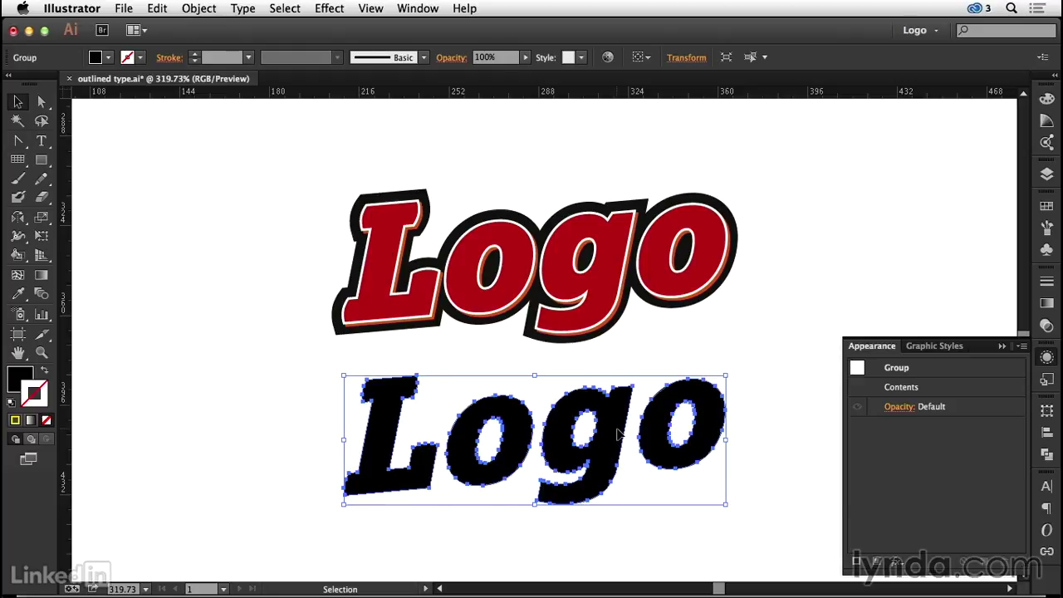
{"action": "left_click", "coordinate": [876, 561]}
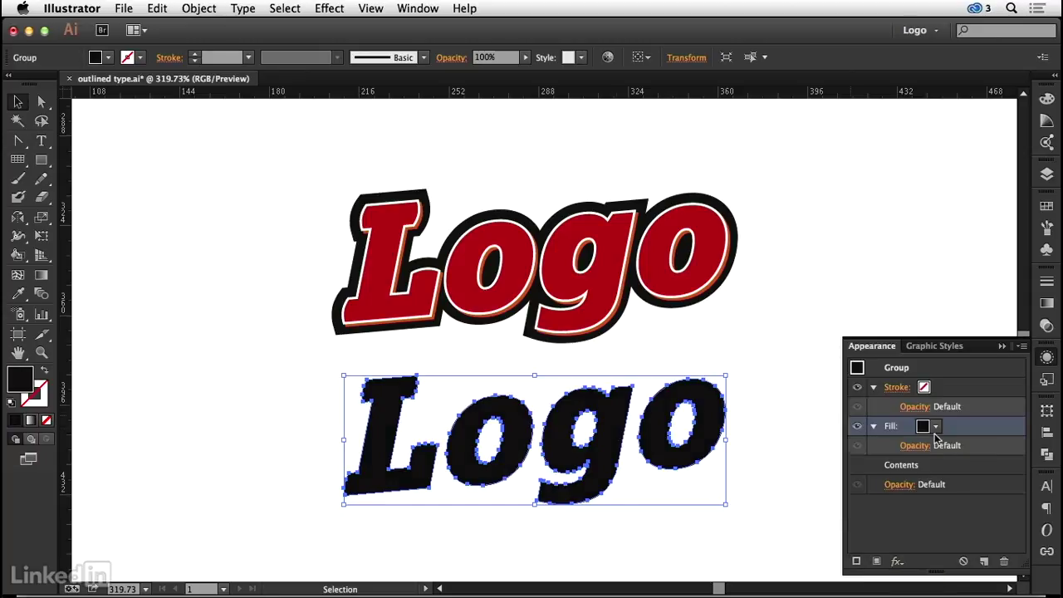
{"action": "left_click", "coordinate": [923, 426]}
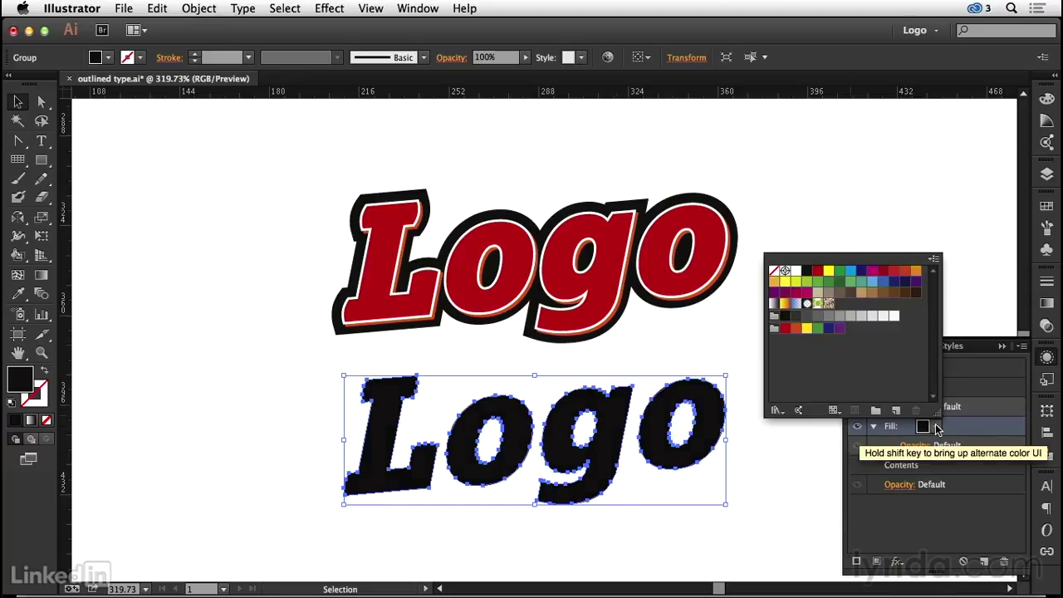
{"action": "left_click", "coordinate": [819, 272]}
Step: Color the Logo group's stroke black and move it beneath the red fill
{"action": "left_click", "coordinate": [973, 389]}
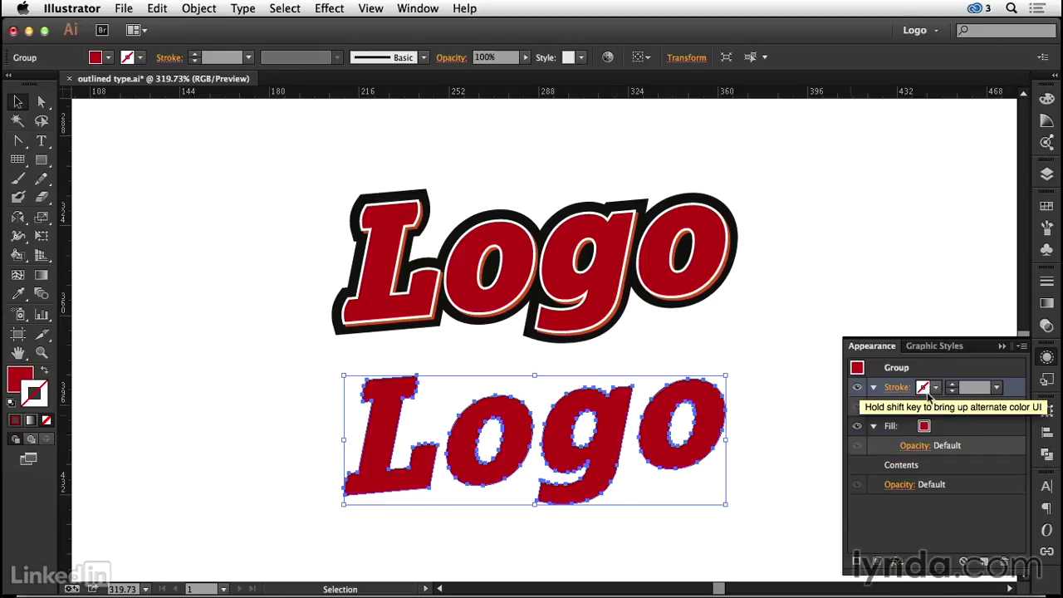
{"action": "left_click", "coordinate": [936, 388]}
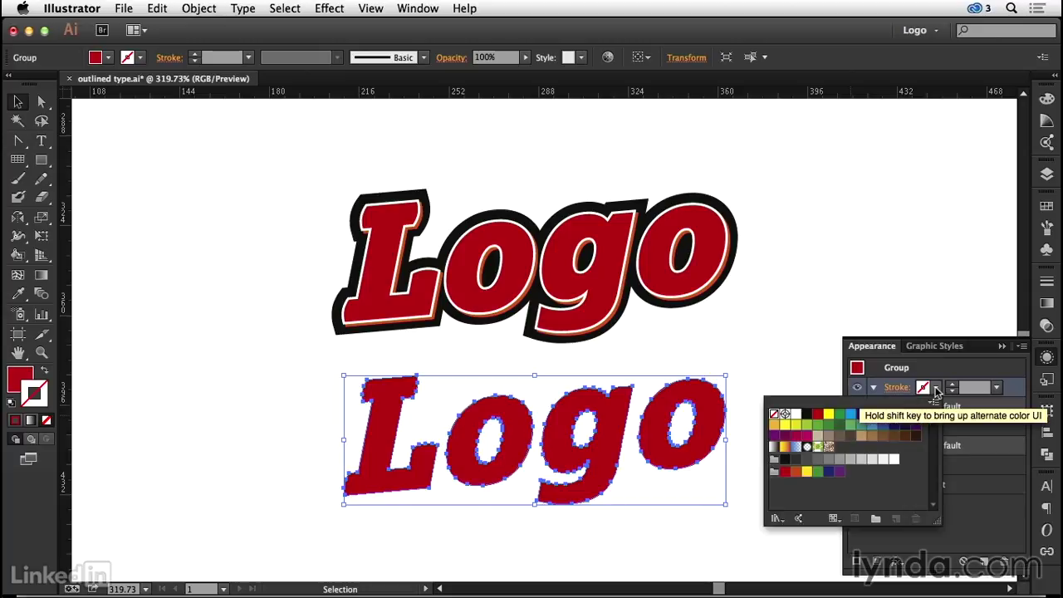
{"action": "left_click", "coordinate": [806, 414]}
{"action": "left_click", "coordinate": [940, 369]}
{"action": "left_click_drag", "start_coordinate": [1011, 388], "coordinate": [1002, 458]}
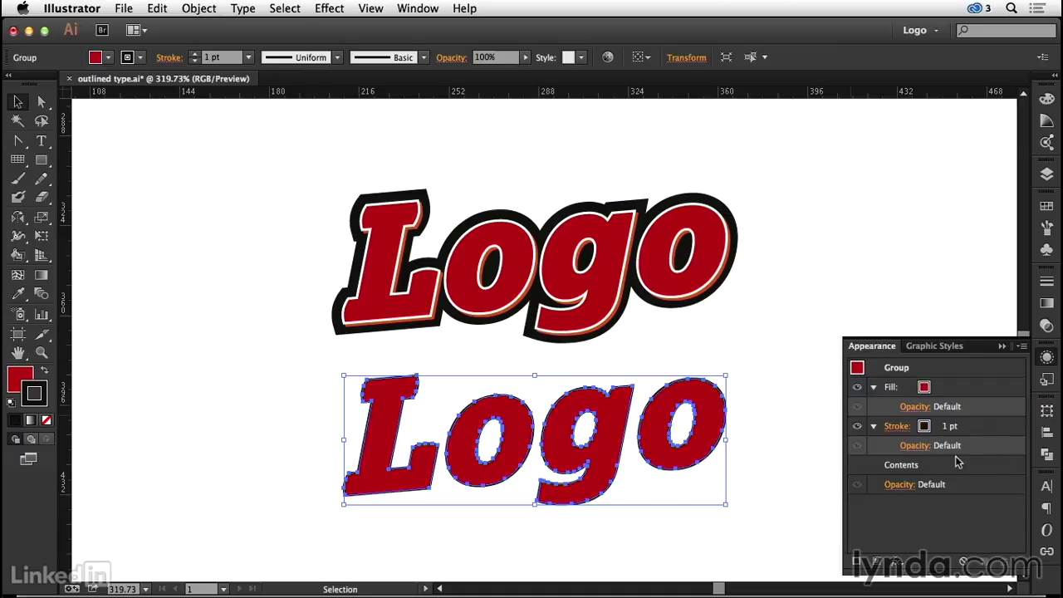
Step: Set the Logo group's black stroke weight to 7 pt
{"action": "left_click", "coordinate": [952, 423]}
{"action": "left_click", "coordinate": [951, 423]}
{"action": "left_click", "coordinate": [951, 423]}
{"action": "left_click", "coordinate": [951, 423]}
{"action": "left_click", "coordinate": [952, 423]}
{"action": "left_click", "coordinate": [951, 423]}
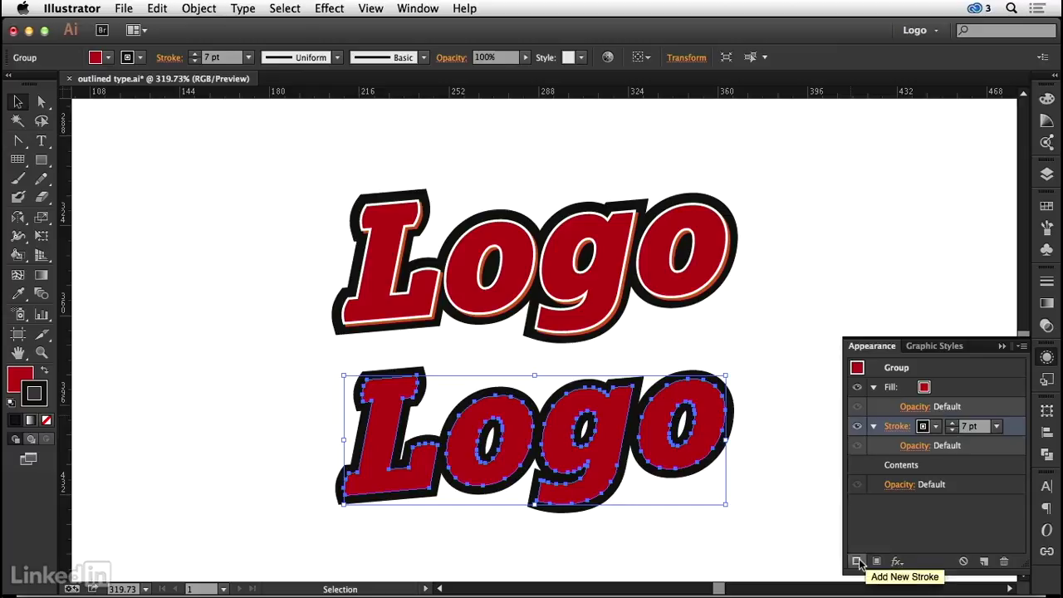
Step: Add another stroke between the red fill and the black stroke and color it white
{"action": "left_click", "coordinate": [856, 561]}
{"action": "left_click", "coordinate": [936, 425]}
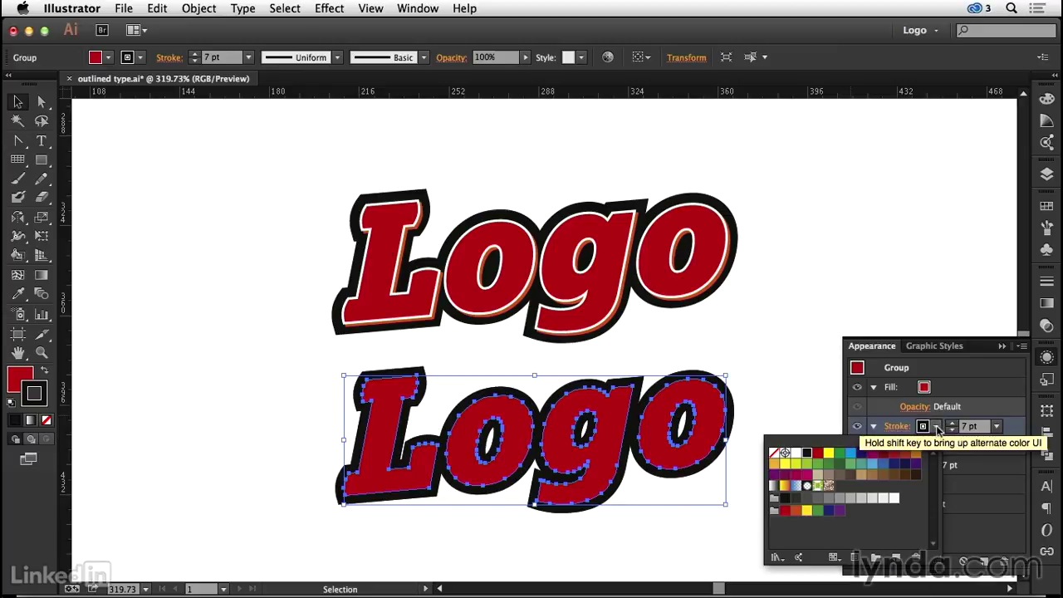
{"action": "left_click", "coordinate": [796, 453]}
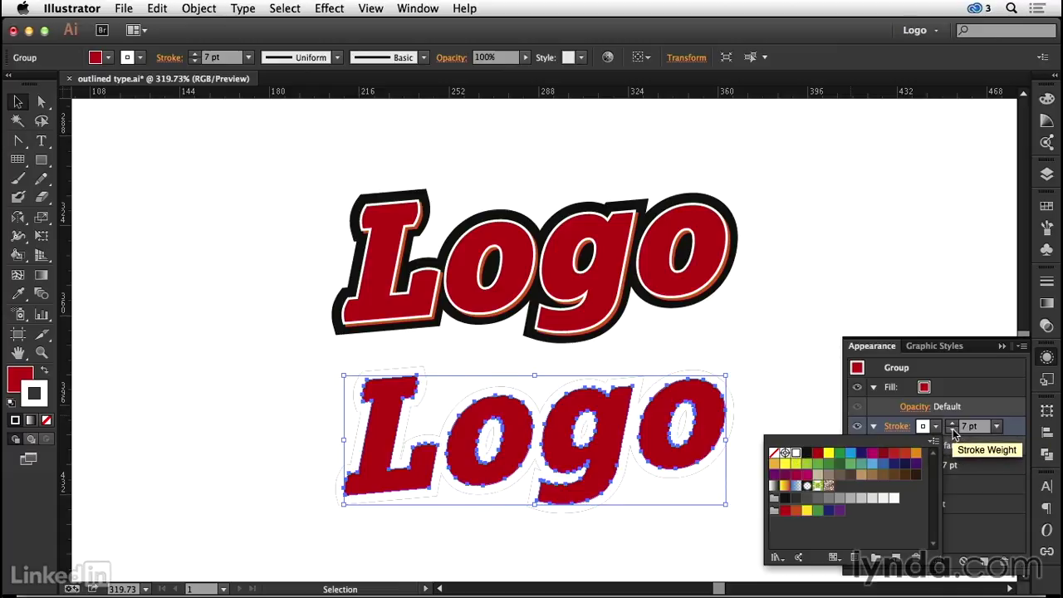
Step: Reduce the white stroke's weight to 2 pt
{"action": "left_click", "coordinate": [952, 430]}
{"action": "left_click", "coordinate": [953, 429]}
{"action": "left_click", "coordinate": [952, 428]}
{"action": "left_click", "coordinate": [952, 429]}
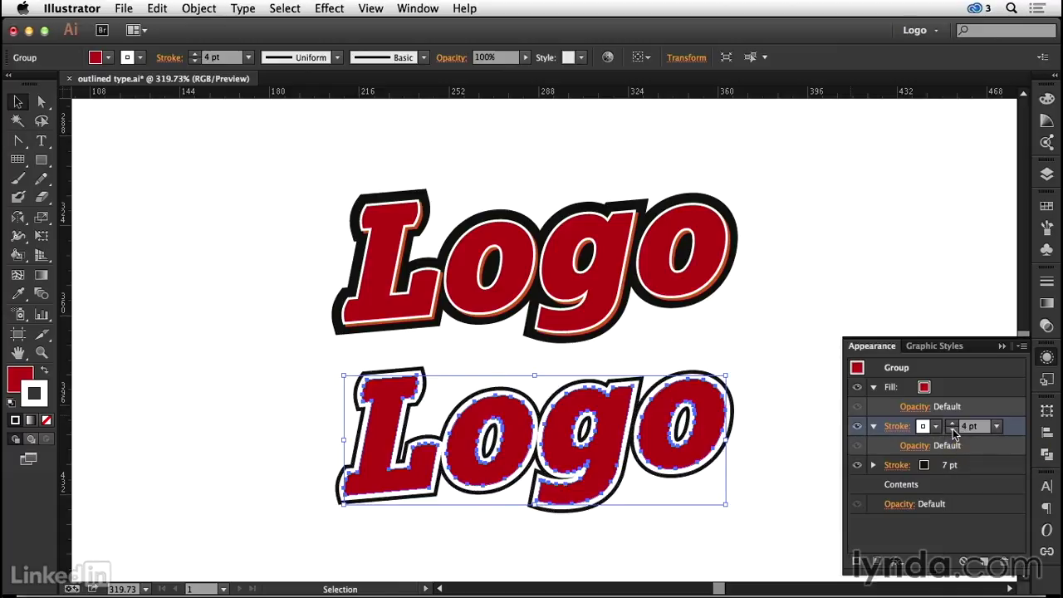
{"action": "left_click", "coordinate": [953, 429]}
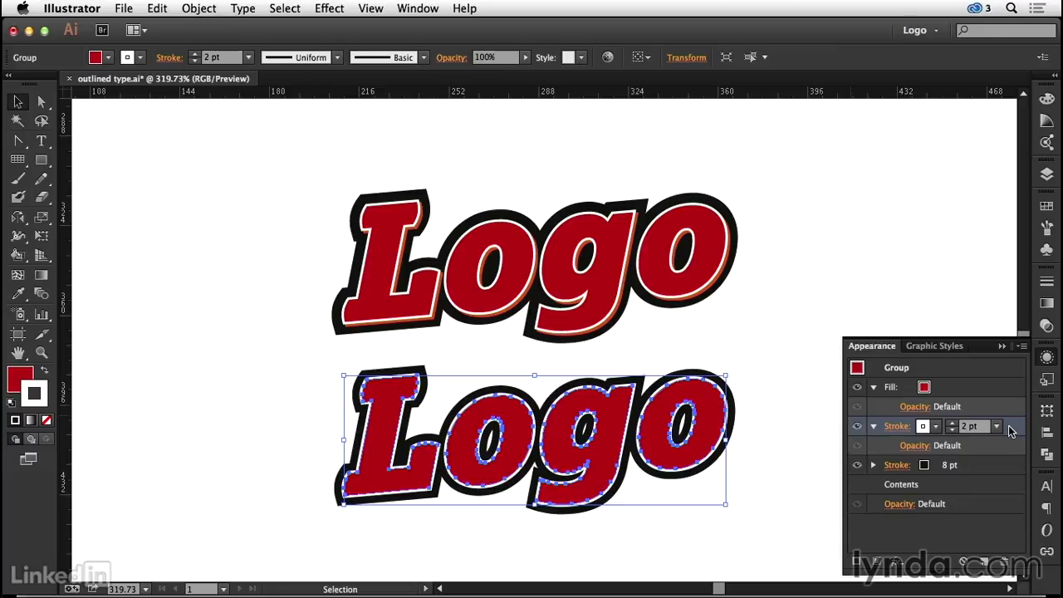
Step: Start a Drop Shadow effect on the white stroke with Normal mode and 100% opacity, and turn on its preview
{"action": "left_click", "coordinate": [332, 8]}
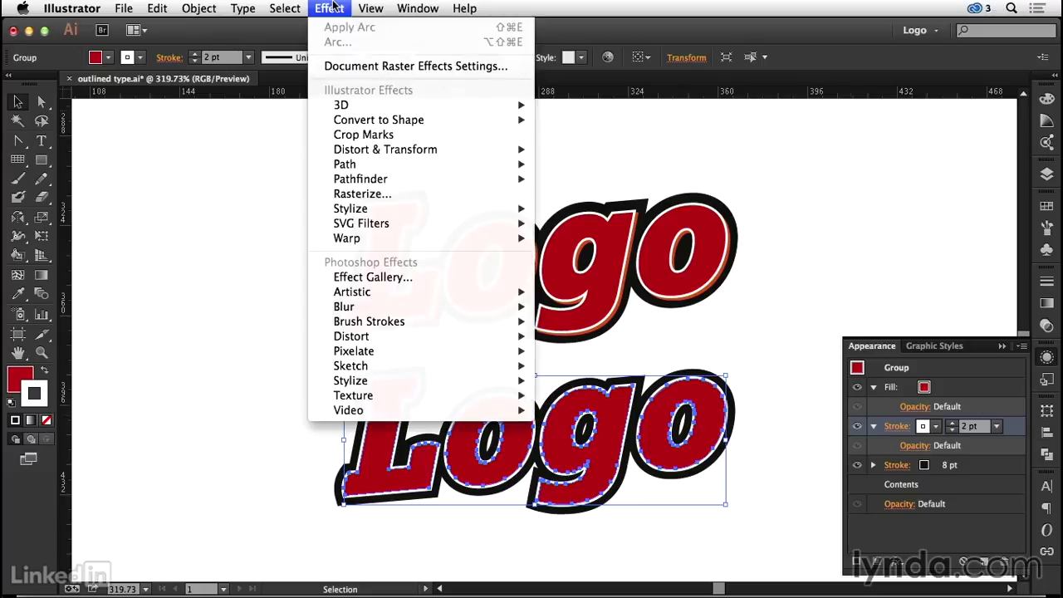
{"action": "mouse_move", "coordinate": [375, 211]}
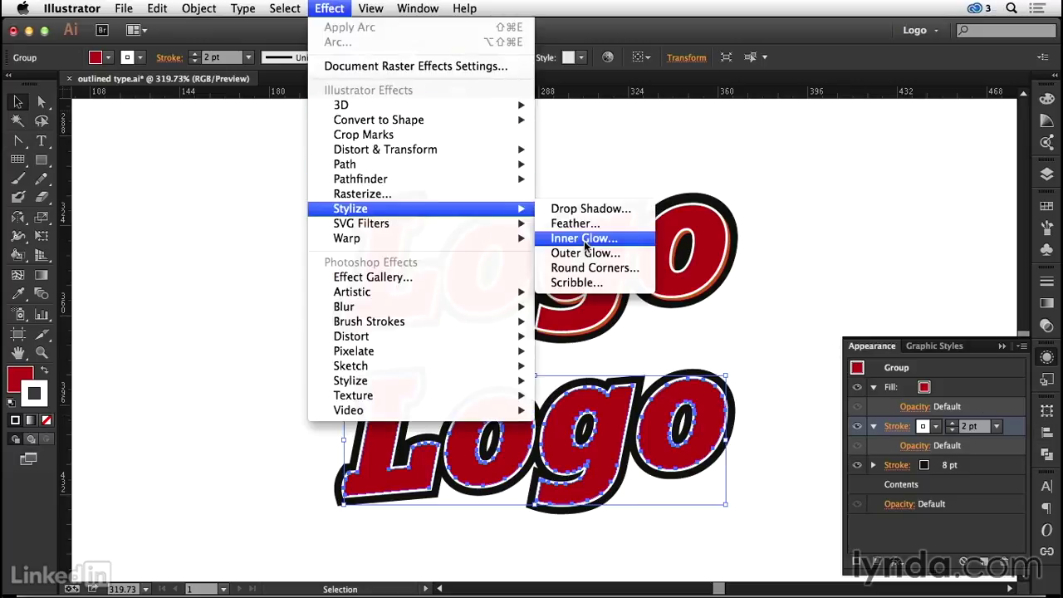
{"action": "left_click", "coordinate": [584, 214]}
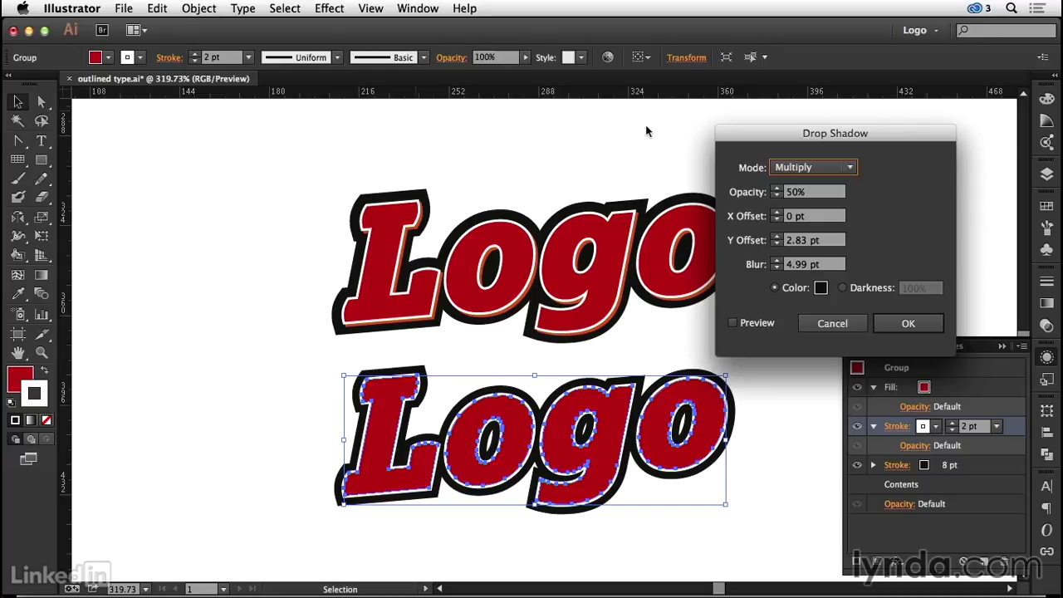
{"action": "left_click", "coordinate": [813, 167]}
{"action": "left_click", "coordinate": [810, 183]}
{"action": "key", "text": "Tab"}
{"action": "type", "text": "100"}
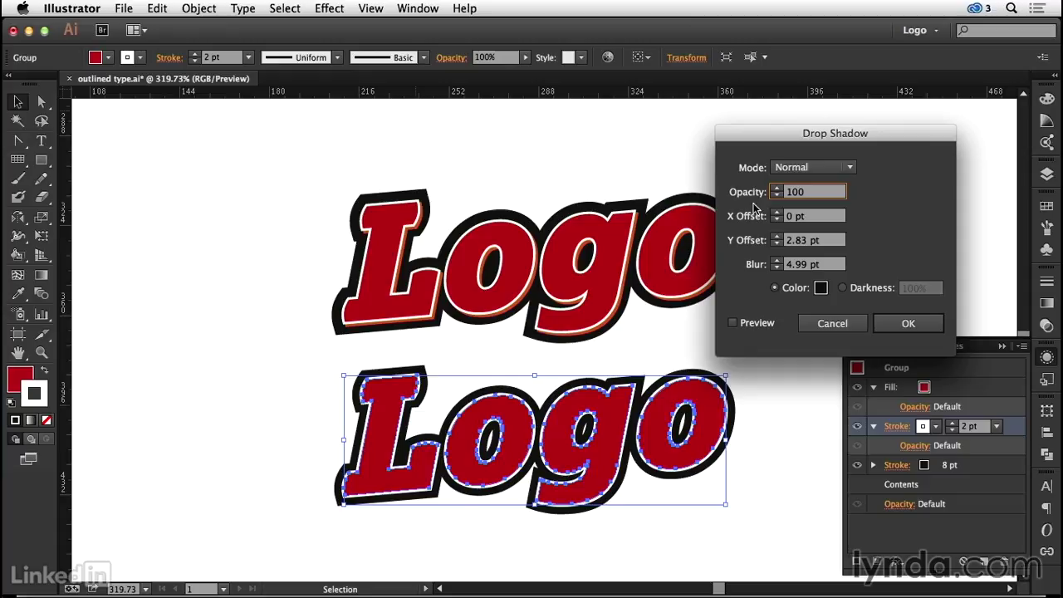
{"action": "left_click", "coordinate": [732, 323]}
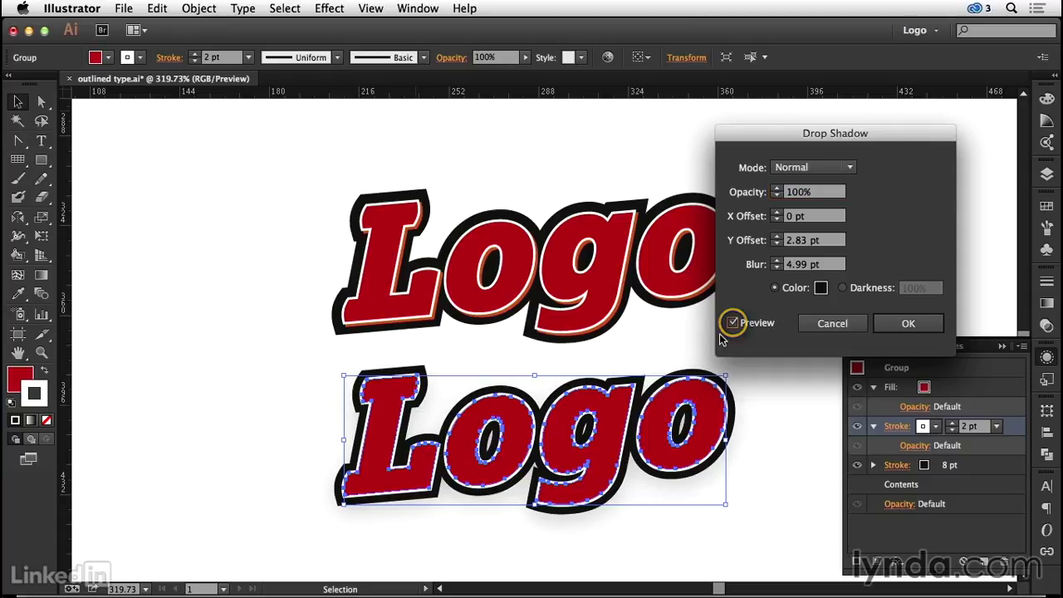
Step: Set the drop shadow's blur to 0 pt
{"action": "left_click_drag", "start_coordinate": [824, 266], "coordinate": [781, 266]}
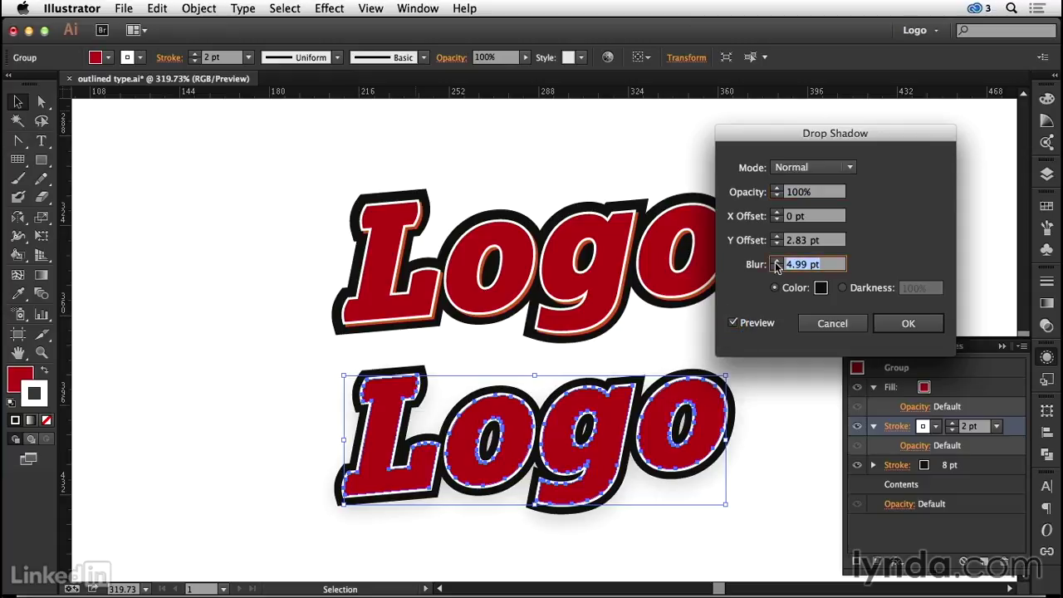
{"action": "type", "text": "0"}
{"action": "key", "text": "Tab"}
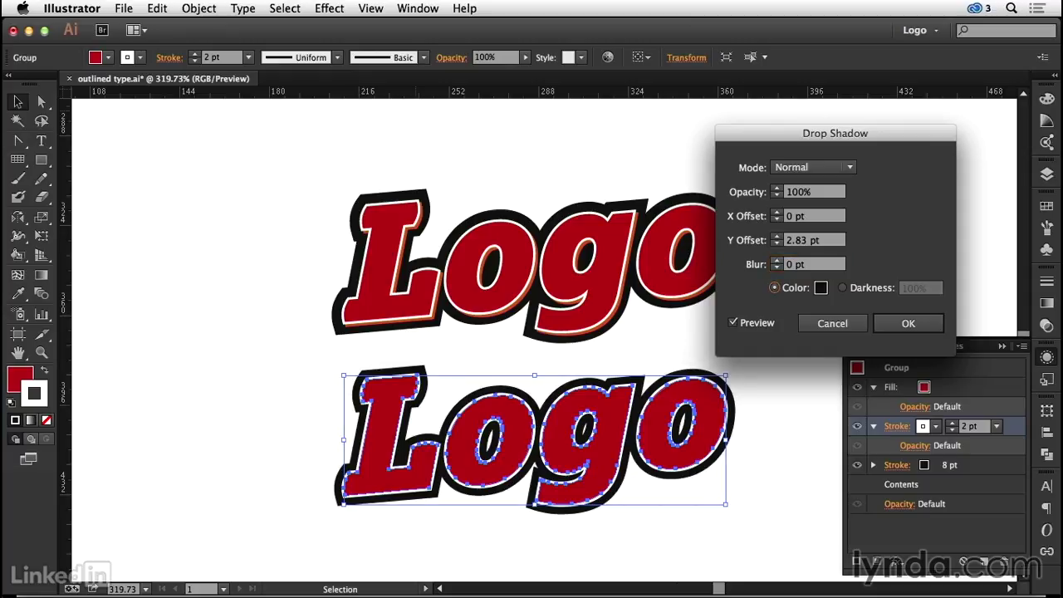
Step: Color the drop shadow with the C=0 M=80 Y=95 K=0 swatch, adjust its X offset and apply the effect
{"action": "left_click", "coordinate": [820, 288]}
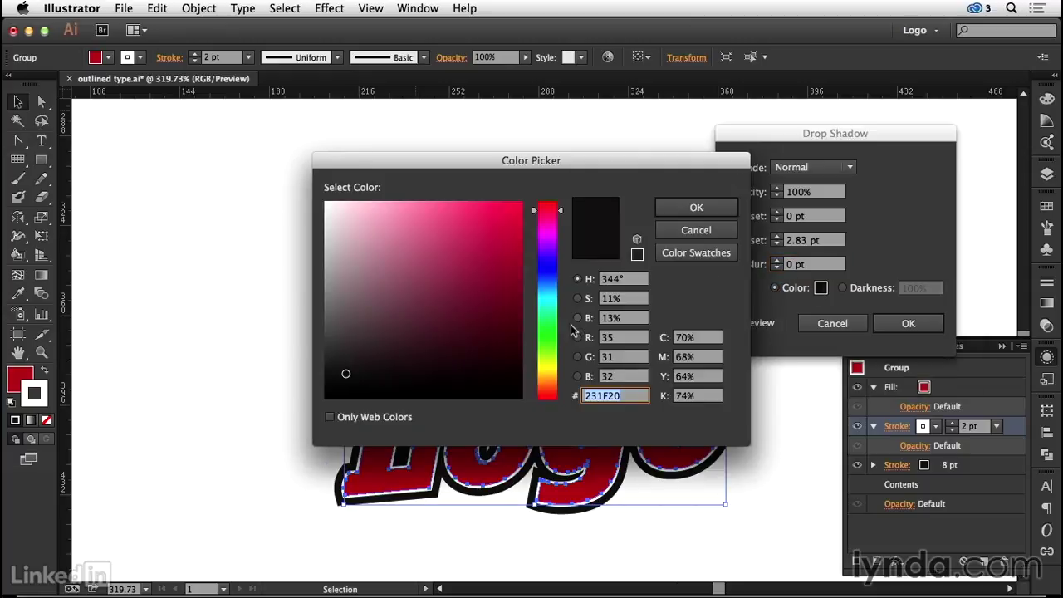
{"action": "left_click", "coordinate": [683, 254]}
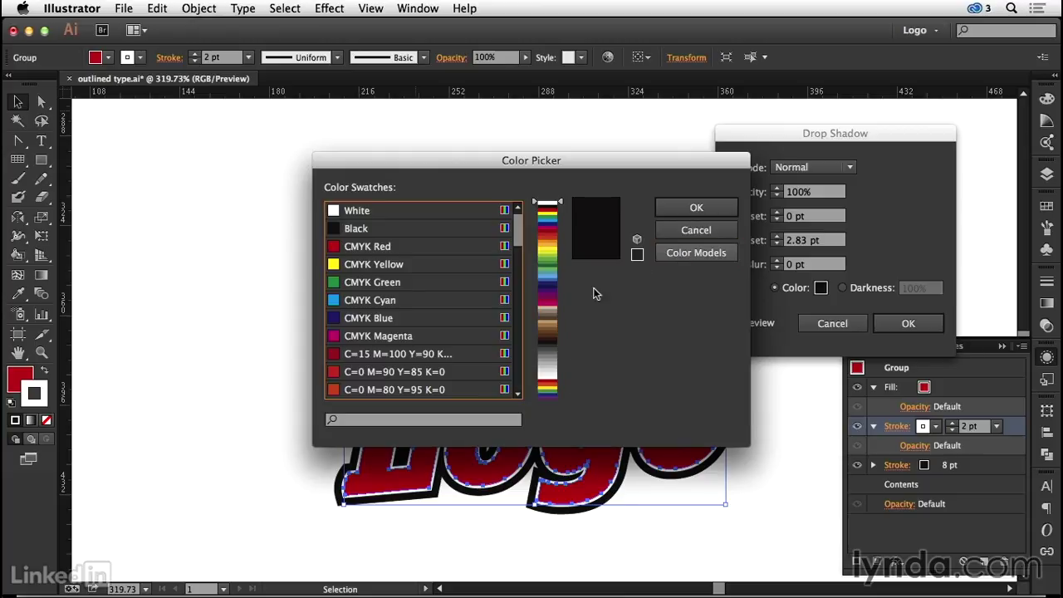
{"action": "left_click", "coordinate": [340, 390]}
{"action": "left_click", "coordinate": [688, 211]}
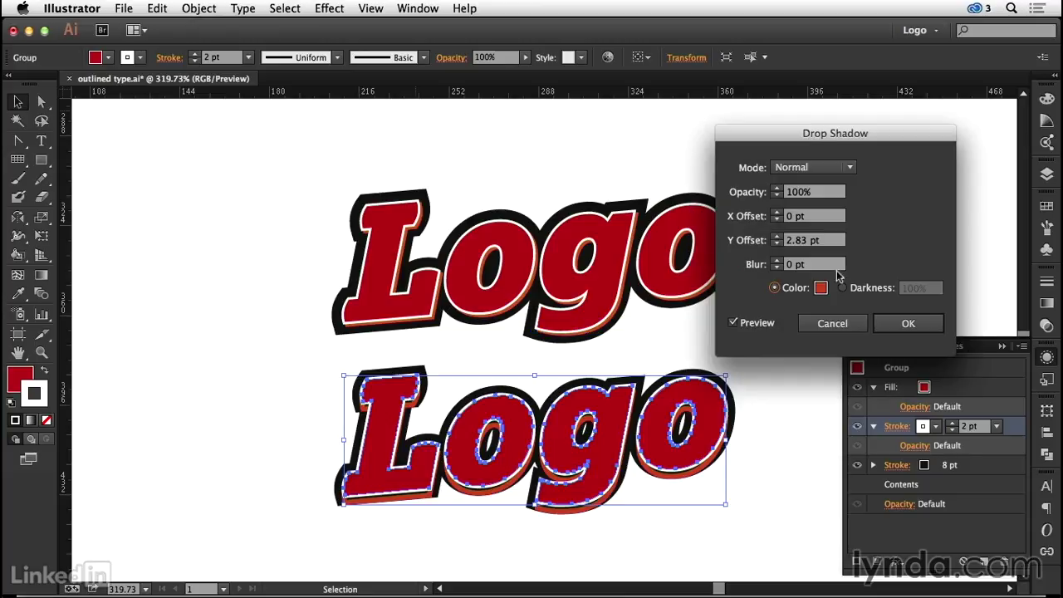
{"action": "left_click", "coordinate": [777, 219]}
{"action": "left_click", "coordinate": [908, 323]}
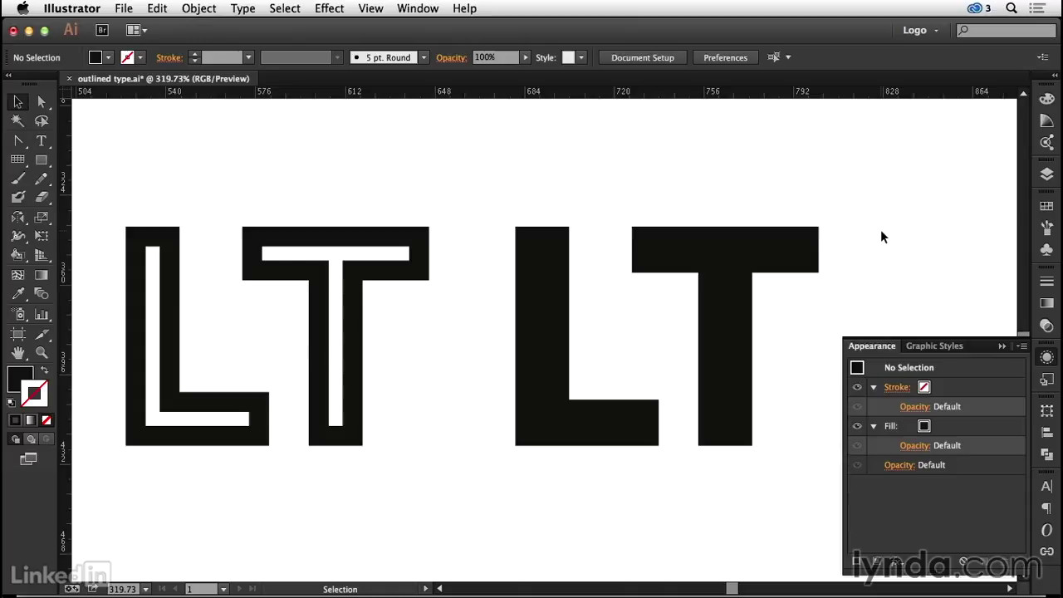
Step: Offset the paths of the solid black LT lettering by -6 pt with Miter joins
{"action": "left_click", "coordinate": [776, 254]}
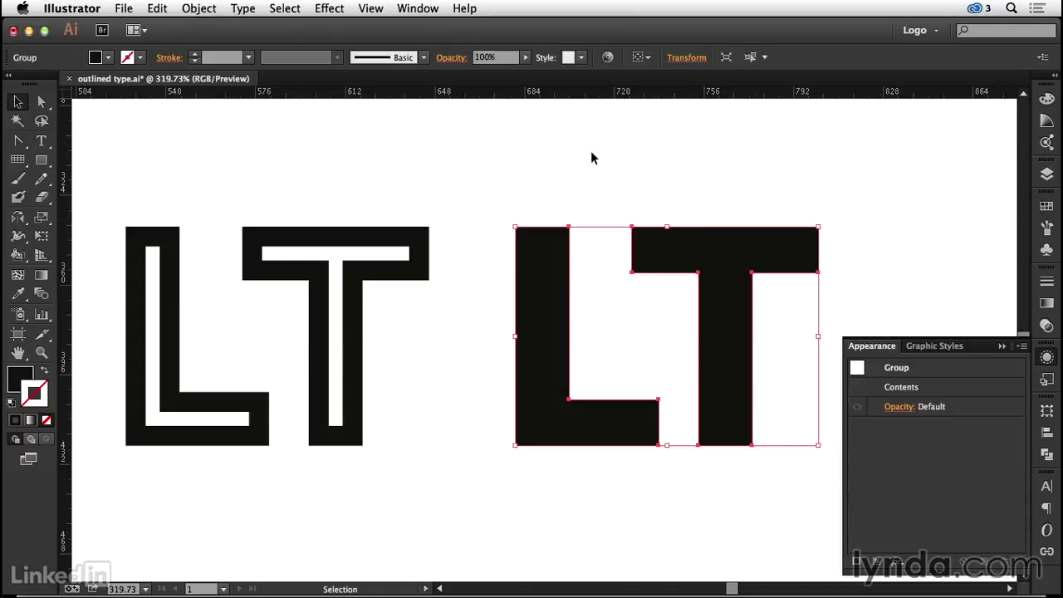
{"action": "left_click", "coordinate": [209, 8]}
{"action": "mouse_move", "coordinate": [250, 303]}
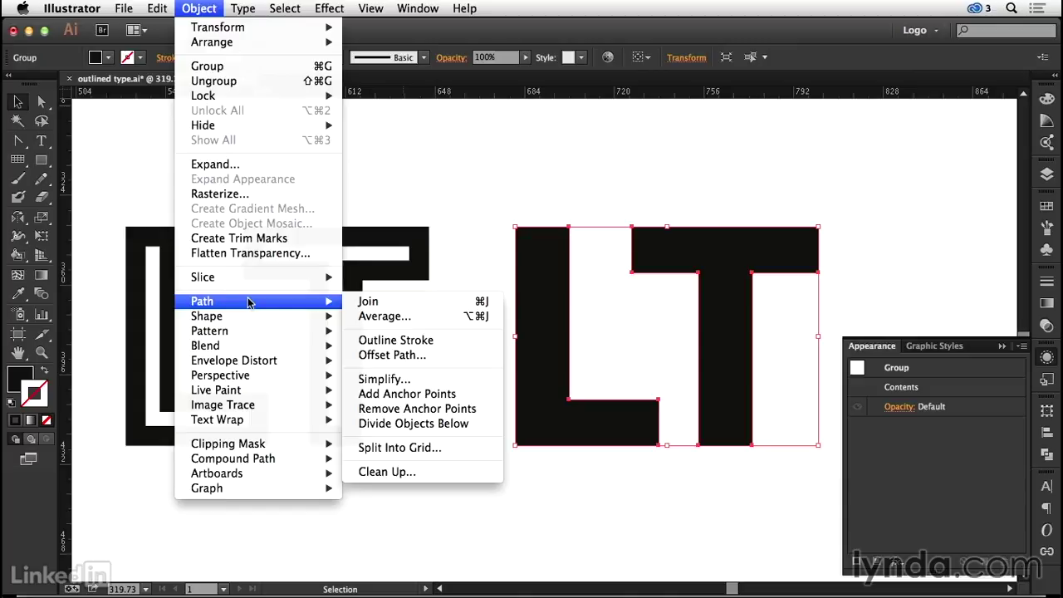
{"action": "left_click", "coordinate": [424, 358]}
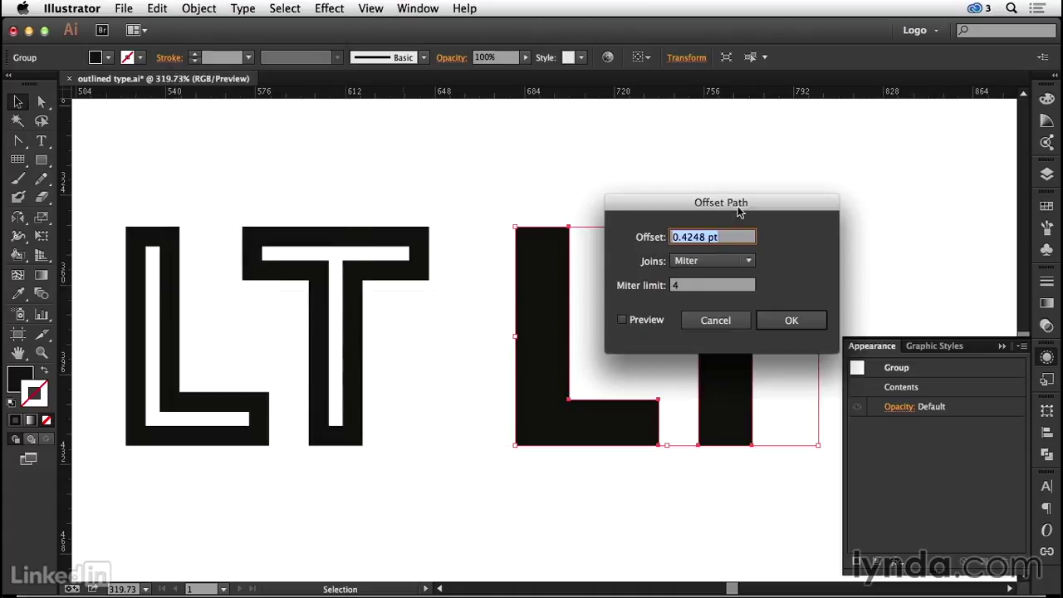
{"action": "left_click_drag", "start_coordinate": [685, 201], "coordinate": [862, 142]}
{"action": "left_click", "coordinate": [798, 258]}
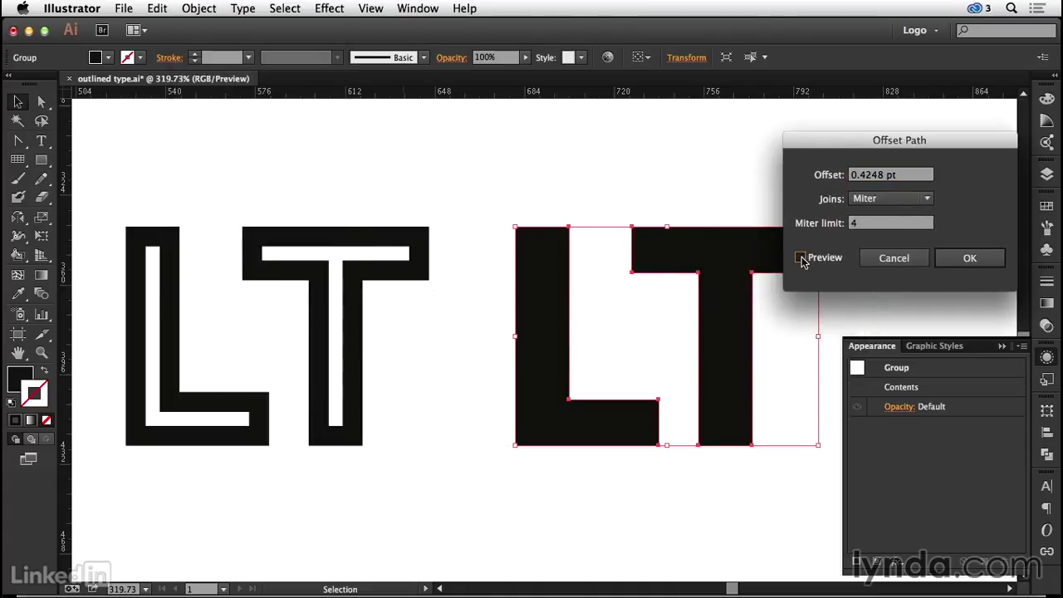
{"action": "left_click_drag", "start_coordinate": [887, 178], "coordinate": [833, 178]}
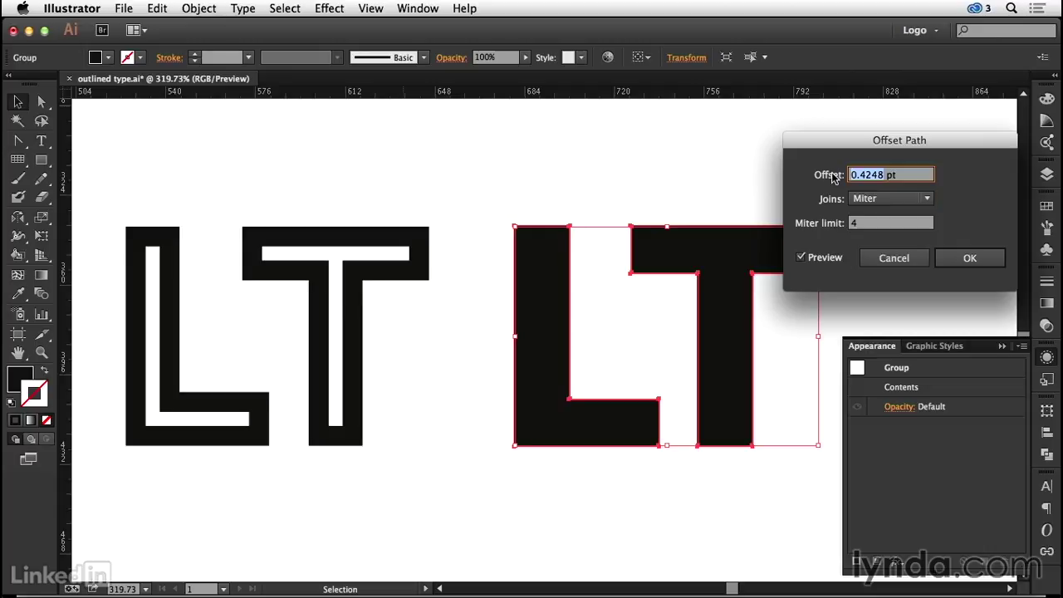
{"action": "type", "text": "-6"}
{"action": "key", "text": "Tab"}
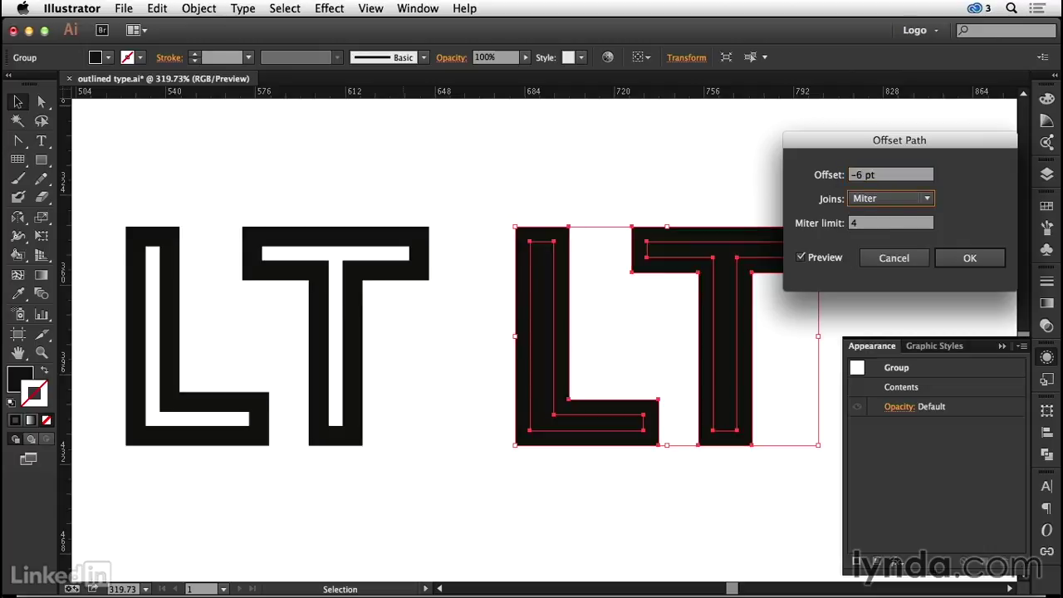
{"action": "left_click", "coordinate": [969, 257]}
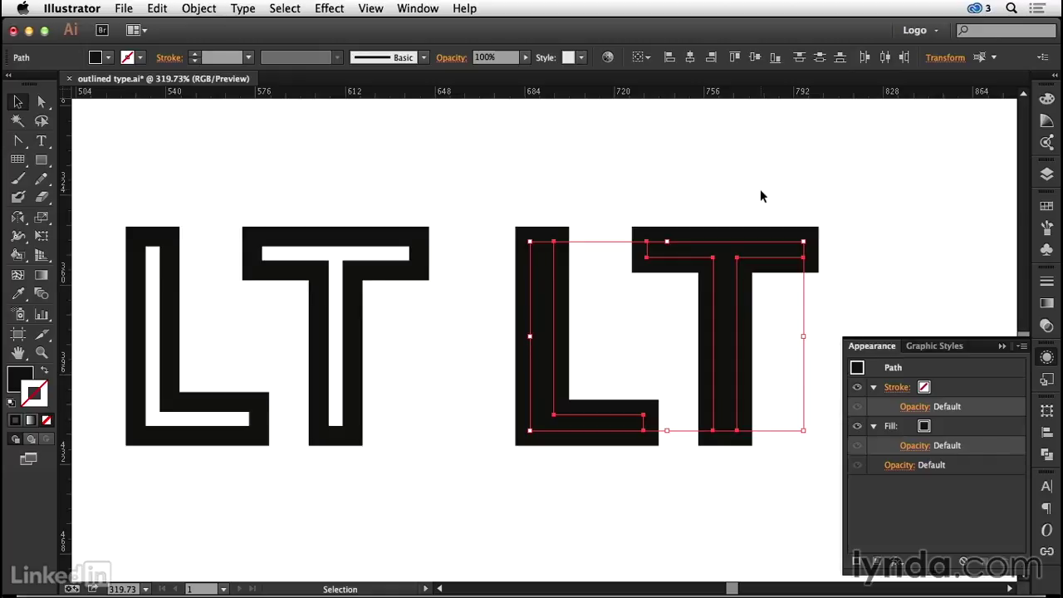
Step: Fill the inset LT paths with white and deselect them
{"action": "left_click", "coordinate": [108, 57]}
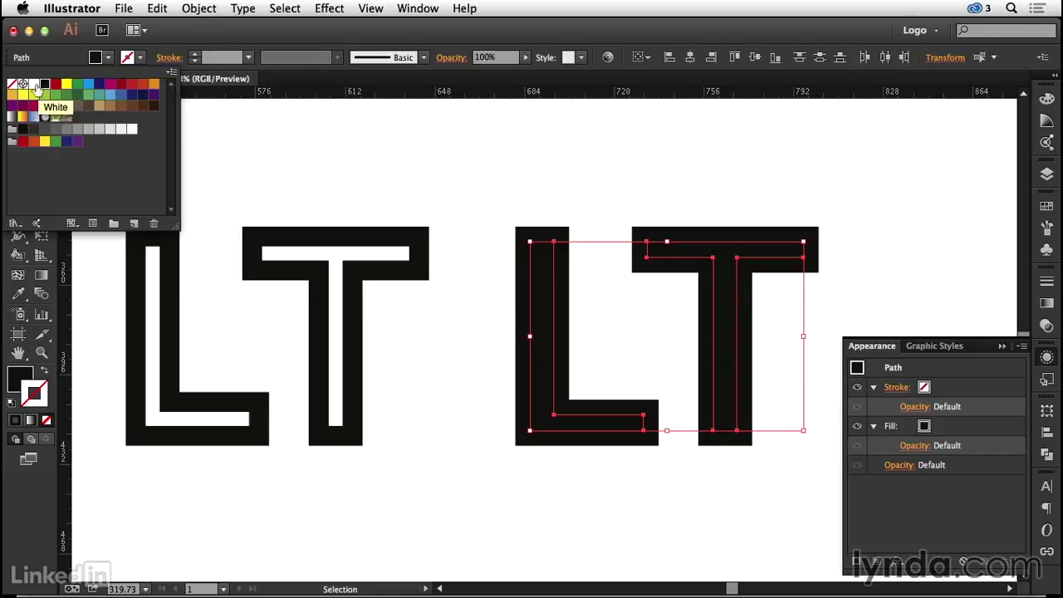
{"action": "left_click", "coordinate": [33, 89]}
{"action": "left_click", "coordinate": [596, 135]}
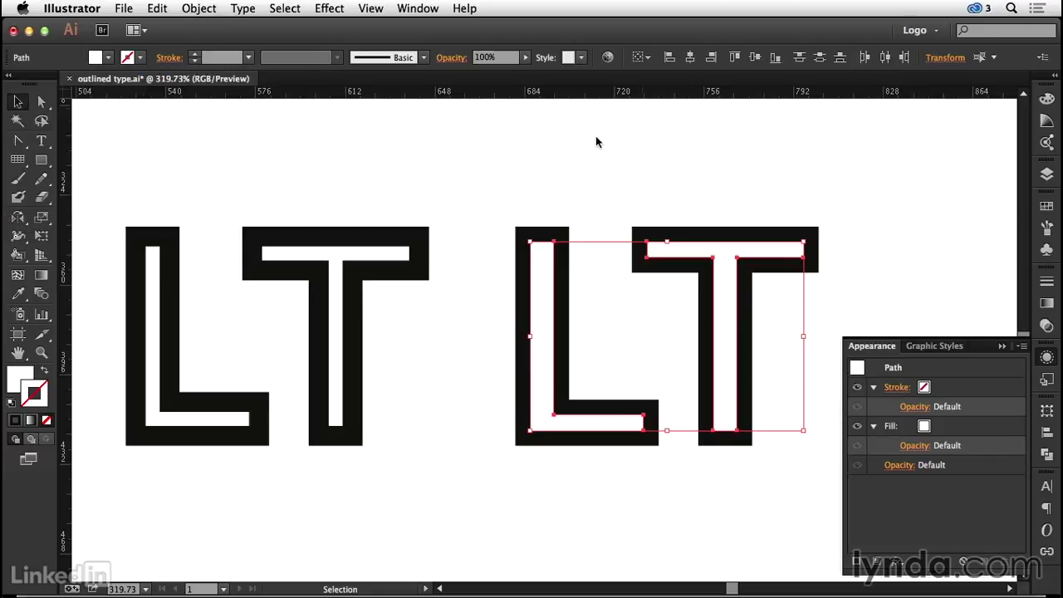
{"action": "left_click", "coordinate": [595, 135]}
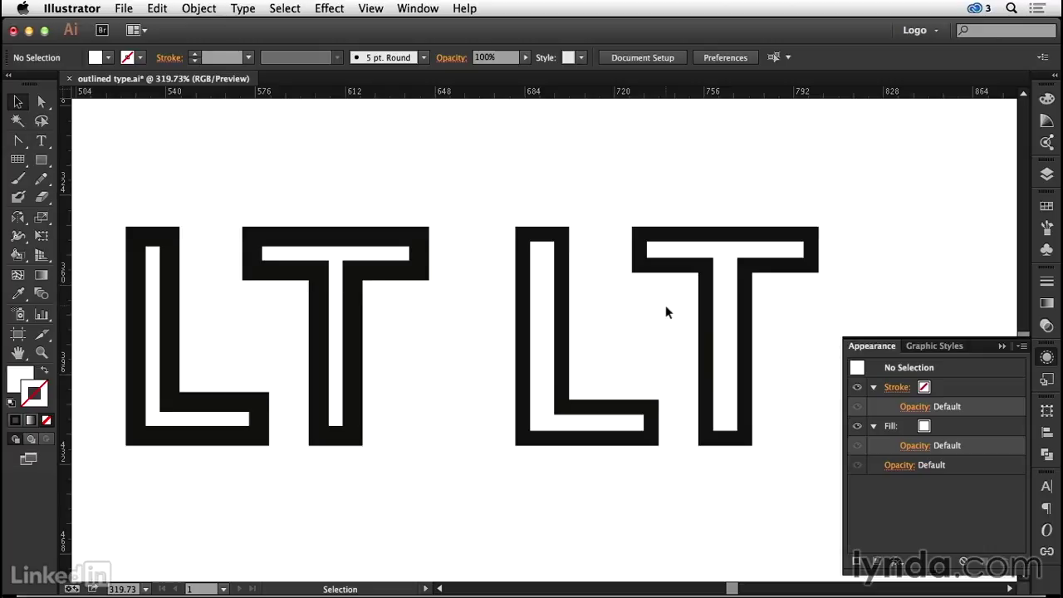
Step: Undo the white fill and the path offset, and select the solid LT group
{"action": "key", "text": "super+z"}
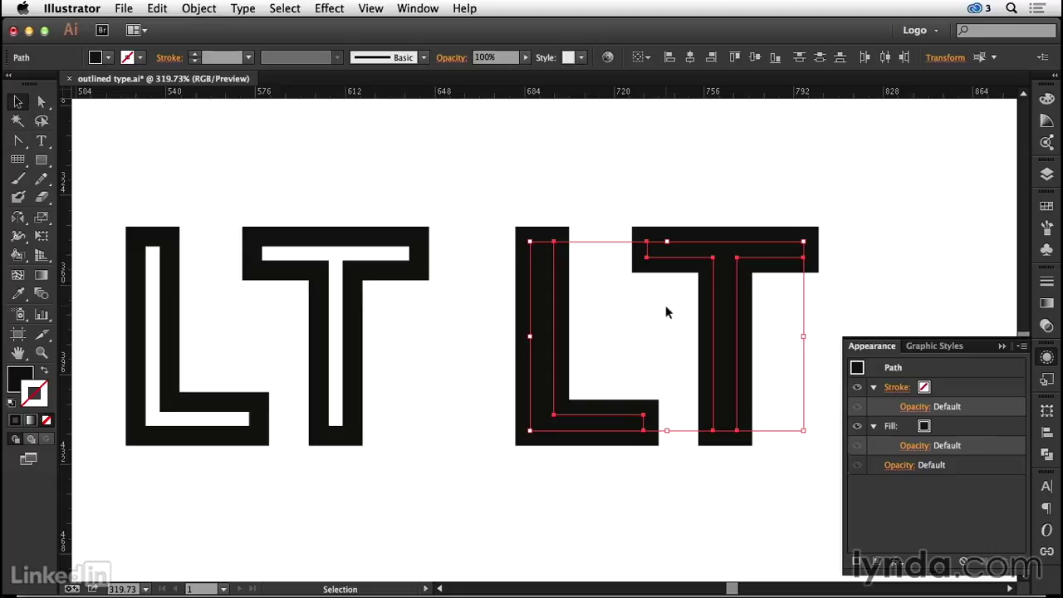
{"action": "left_click", "coordinate": [665, 308]}
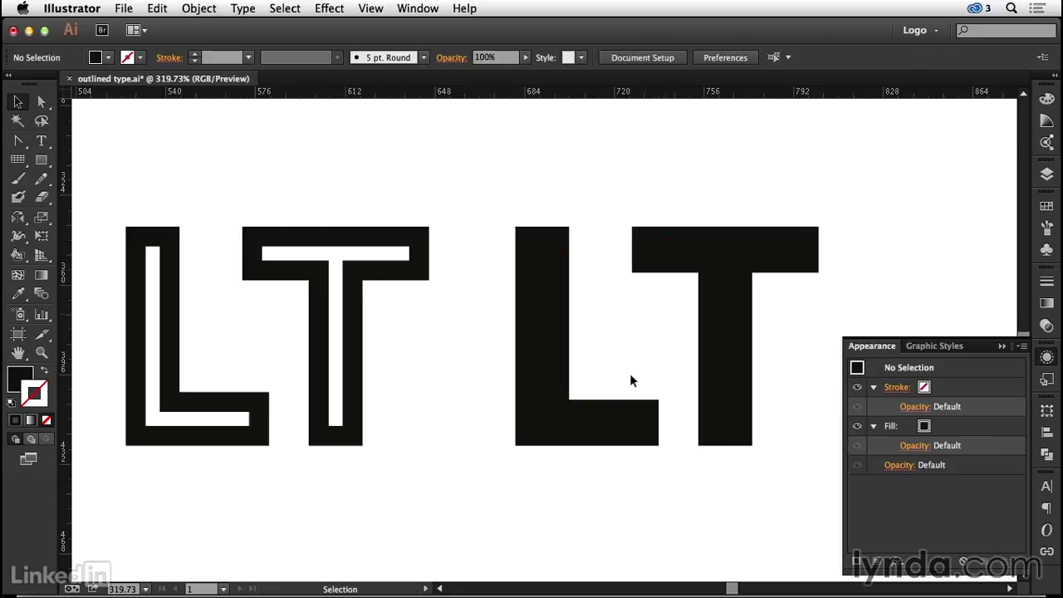
{"action": "left_click", "coordinate": [617, 425]}
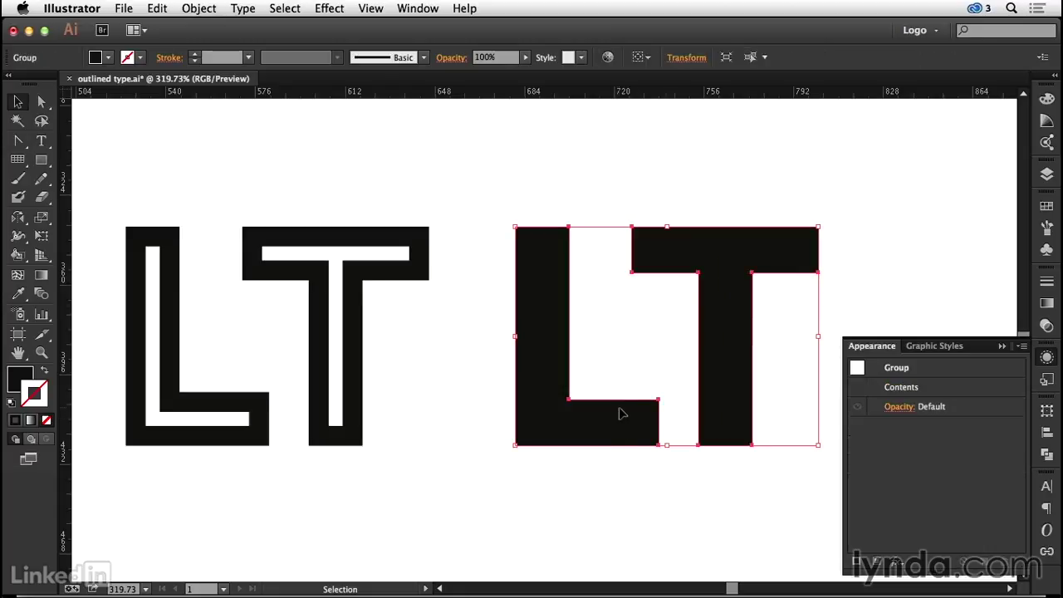
Step: Draw a square of about 21.5 pt spanning the L's stem and move it onto the L's foot, flush with the baseline
{"action": "left_click", "coordinate": [42, 161]}
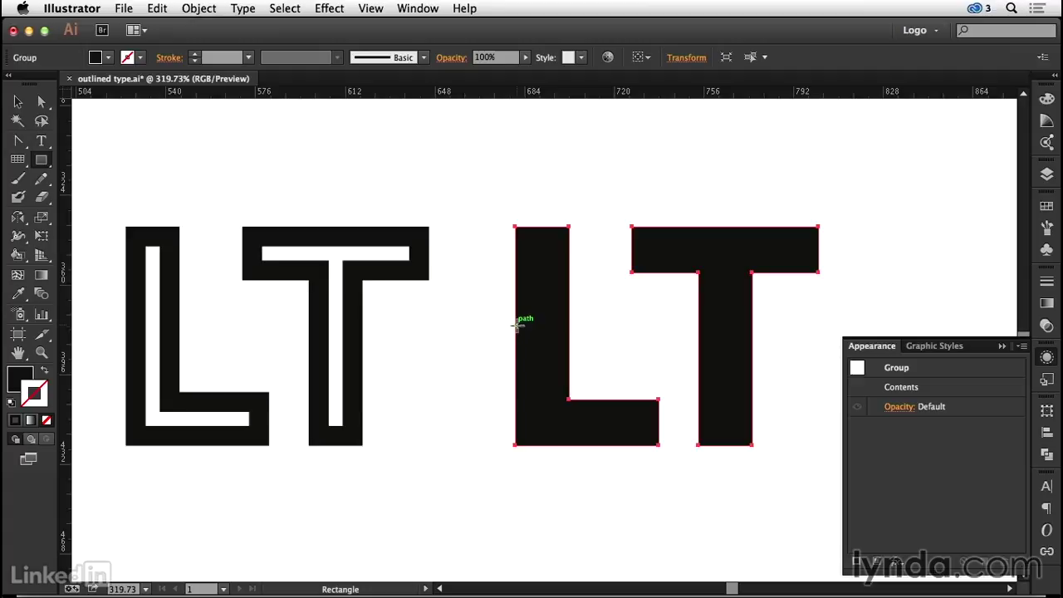
{"action": "left_click_drag", "start_coordinate": [514, 320], "coordinate": [567, 365]}
{"action": "key", "text": "v"}
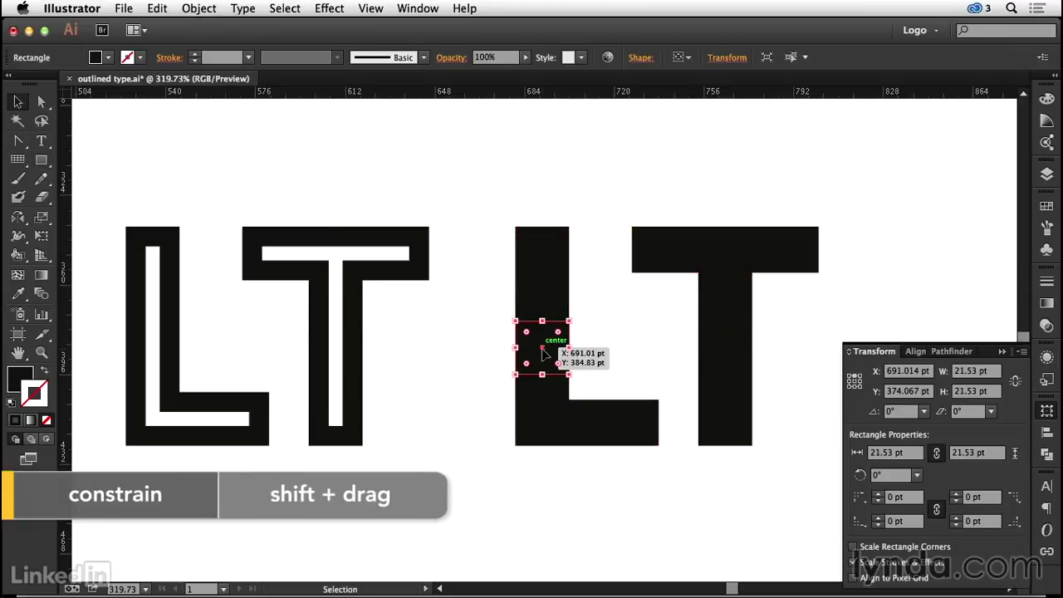
{"action": "left_click_drag", "start_coordinate": [543, 353], "coordinate": [602, 424]}
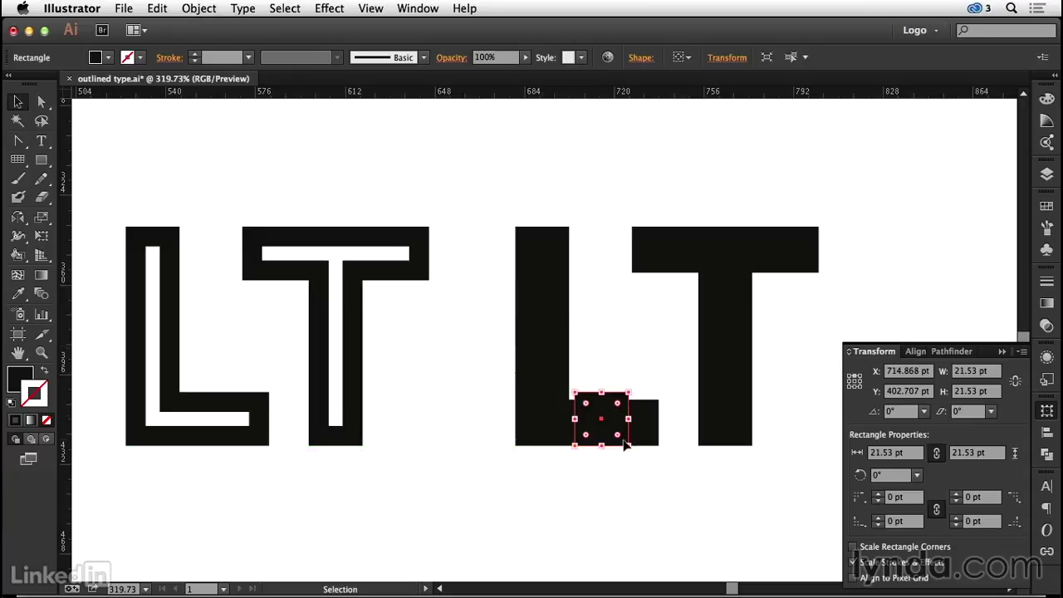
Step: In Outline view, raise the upper edge of the L's foot to the top of the square
{"action": "left_click", "coordinate": [42, 102]}
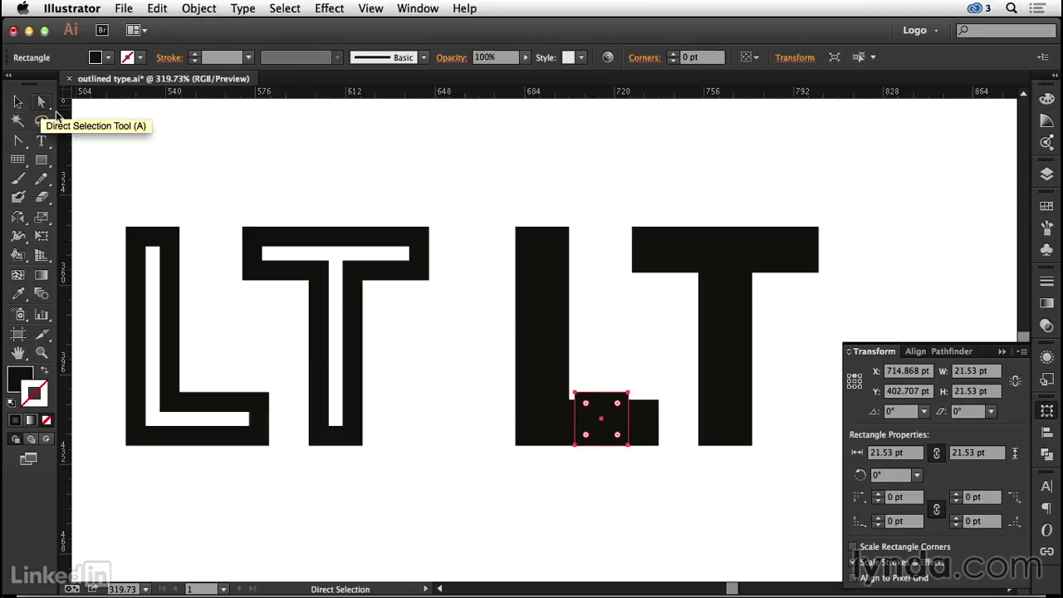
{"action": "key", "text": "super+space"}
{"action": "left_click_drag", "start_coordinate": [501, 208], "coordinate": [832, 498]}
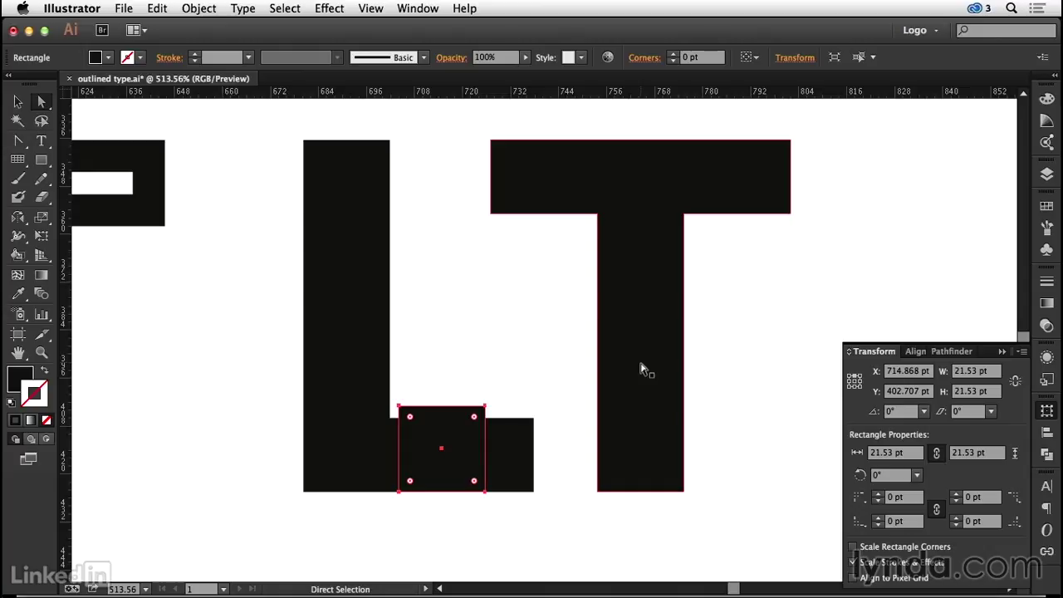
{"action": "left_click", "coordinate": [375, 9]}
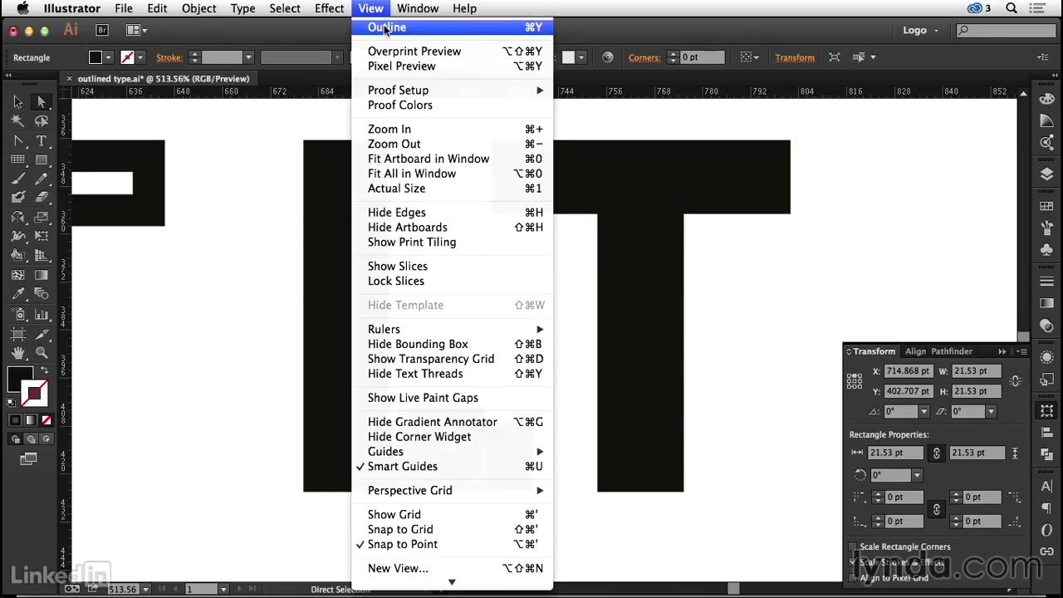
{"action": "left_click", "coordinate": [387, 28]}
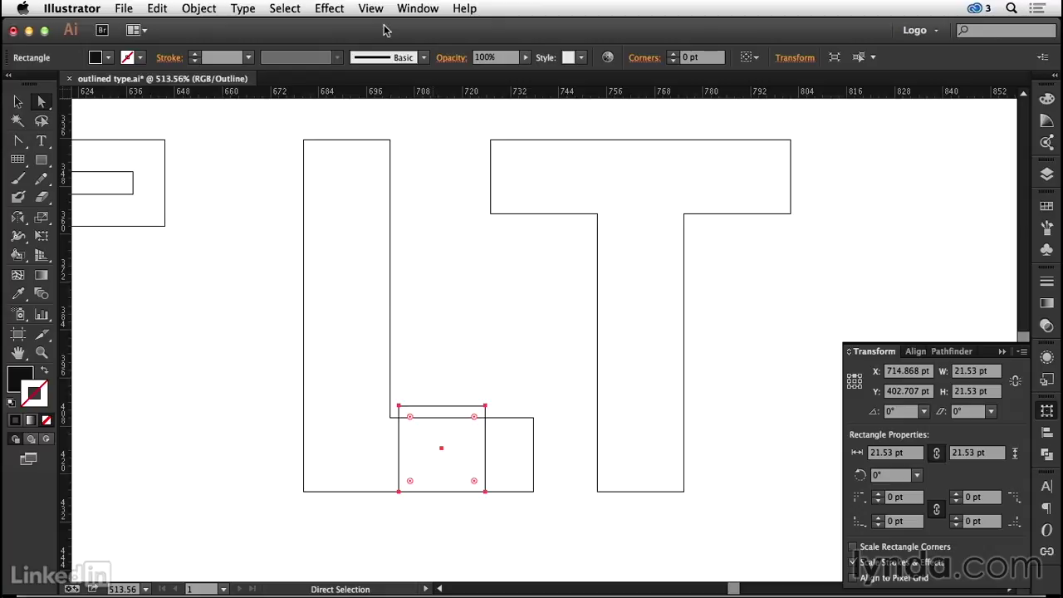
{"action": "left_click", "coordinate": [490, 379]}
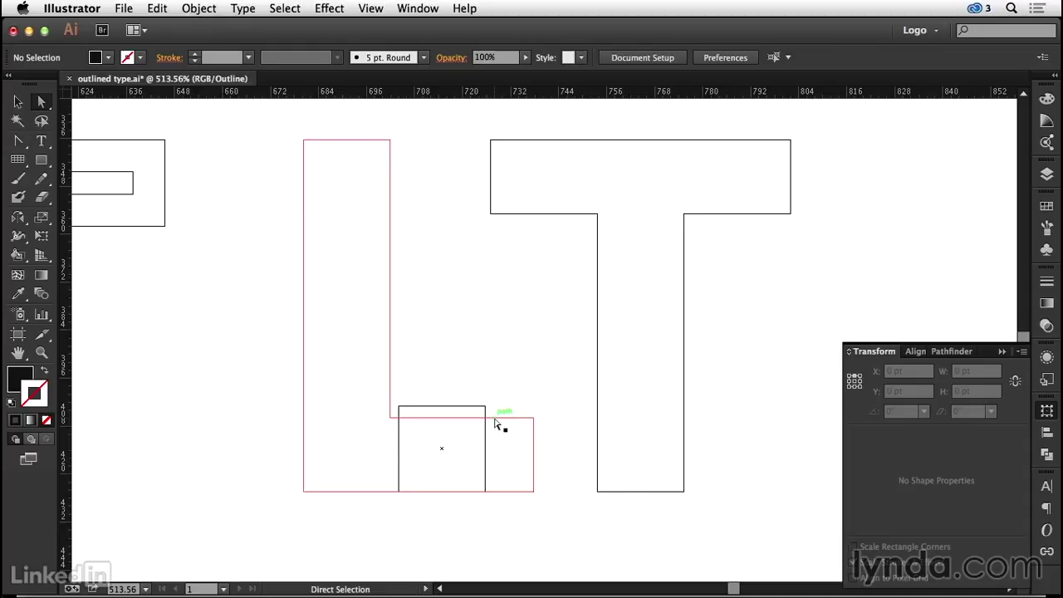
{"action": "left_click_drag", "start_coordinate": [496, 423], "coordinate": [496, 406]}
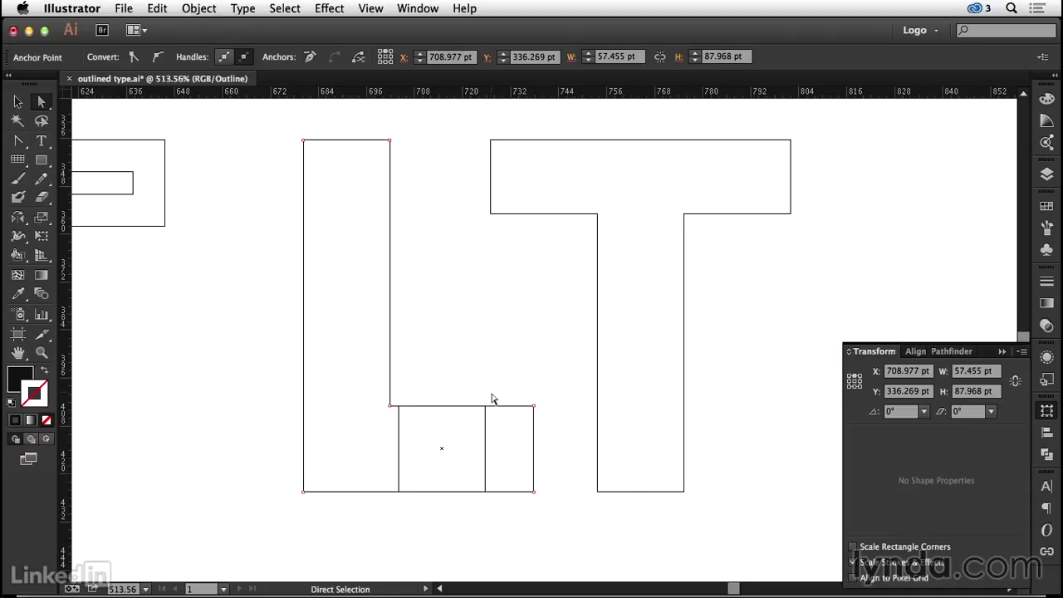
Step: Move the square onto the left end of the T's crossbar, flush with its upper edge
{"action": "left_click", "coordinate": [484, 425]}
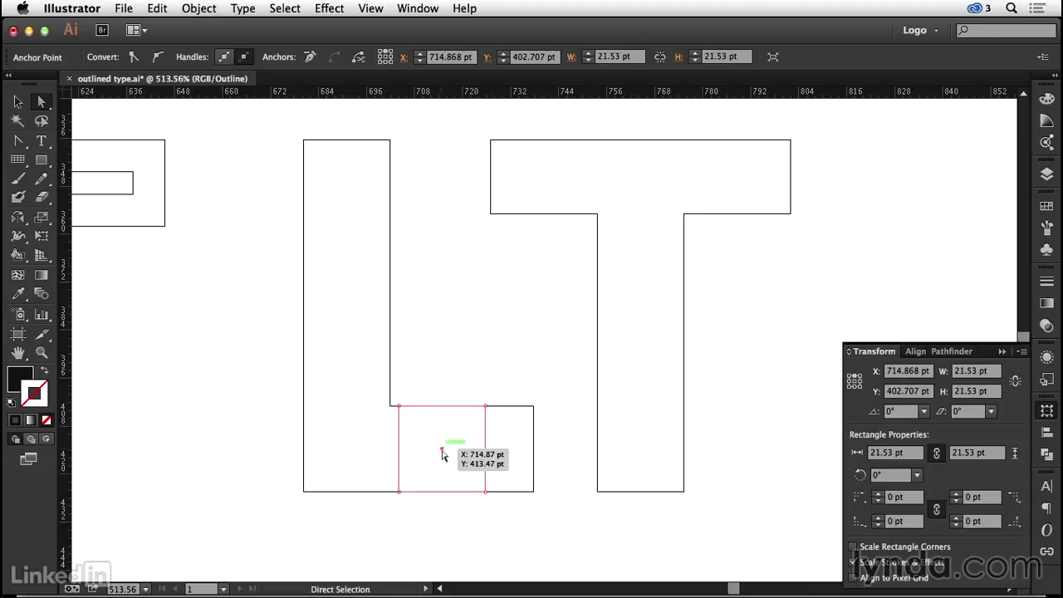
{"action": "left_click_drag", "start_coordinate": [441, 447], "coordinate": [540, 187]}
{"action": "left_click", "coordinate": [556, 215], "text": "shift"}
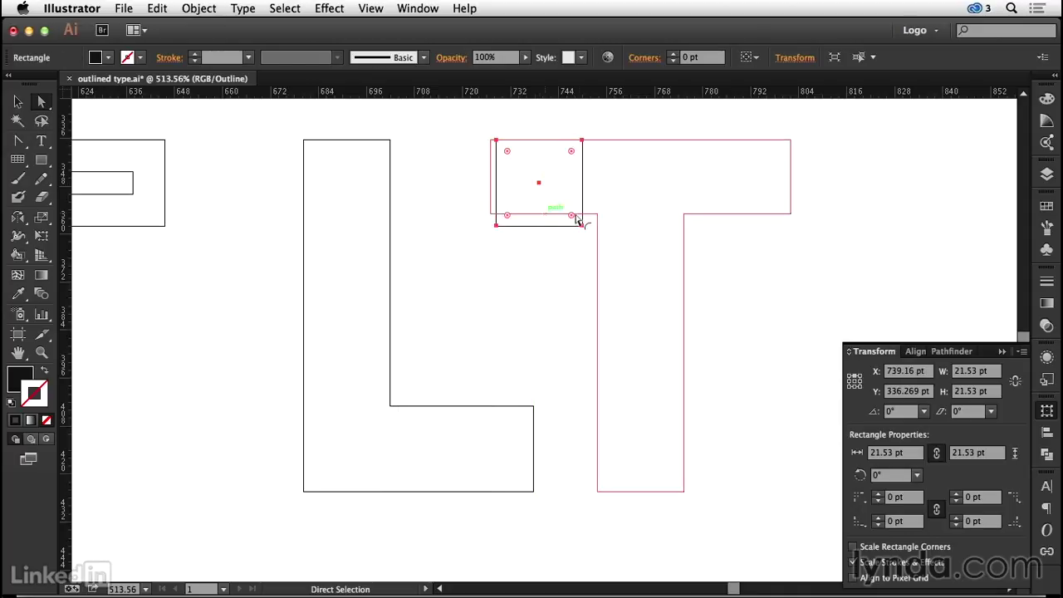
Step: Select the four anchor points along the T crossbar's underside and lower them to the bottom of the square
{"action": "left_click_drag", "start_coordinate": [491, 215], "coordinate": [492, 216]}
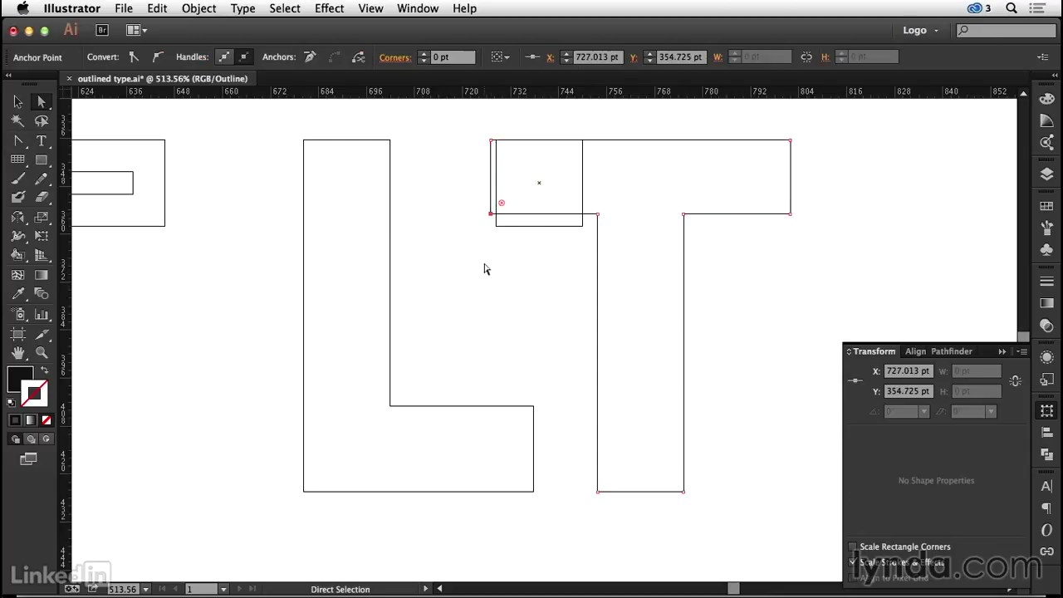
{"action": "left_click_drag", "start_coordinate": [598, 215], "coordinate": [597, 215]}
{"action": "left_click_drag", "start_coordinate": [683, 215], "coordinate": [695, 225]}
{"action": "left_click", "coordinate": [790, 213], "text": "shift"}
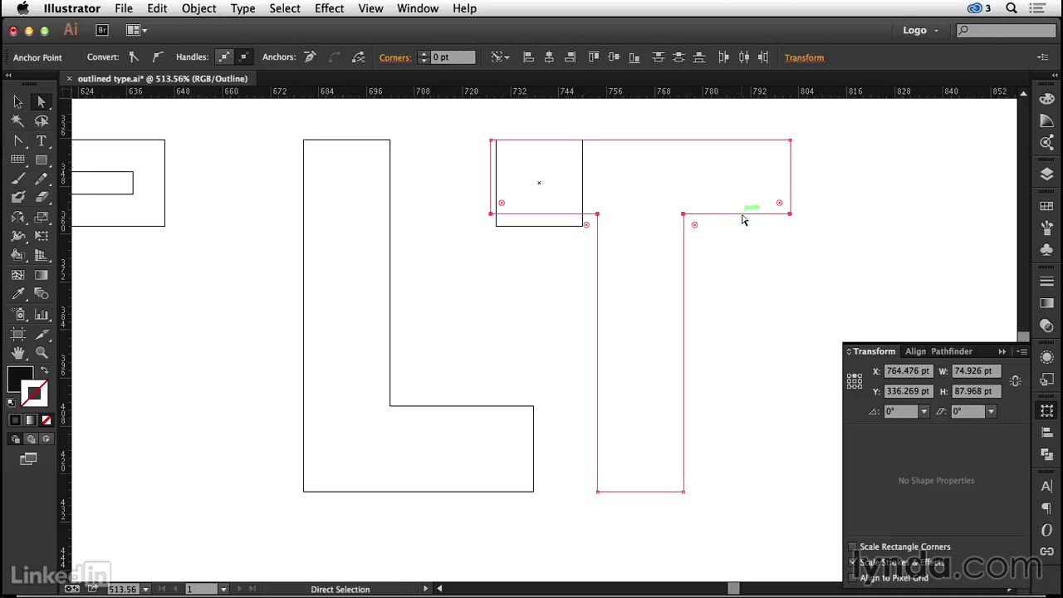
{"action": "left_click_drag", "start_coordinate": [741, 215], "coordinate": [744, 230]}
Step: Delete the measuring square from the T's crossbar
{"action": "left_click", "coordinate": [540, 355]}
{"action": "left_click", "coordinate": [582, 186]}
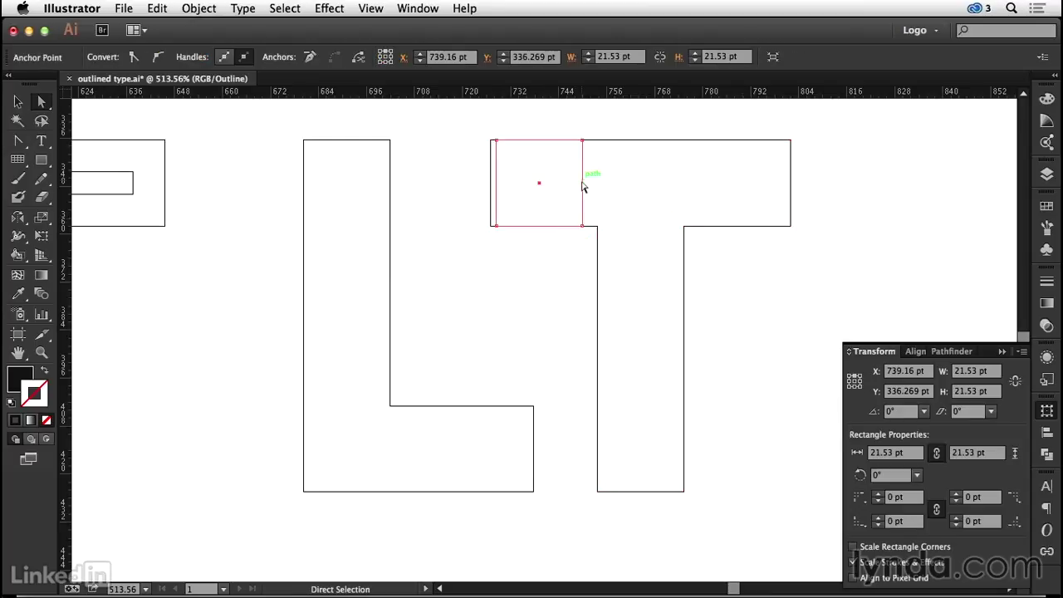
{"action": "key", "text": "Delete"}
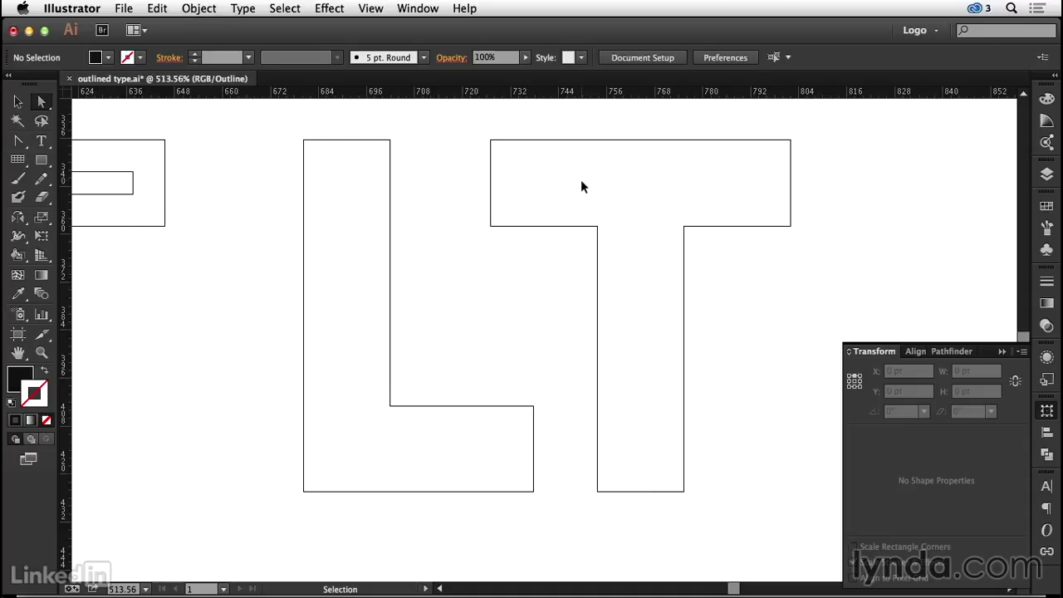
Step: Return the artwork to Preview view and select the corrected LT group
{"action": "left_click", "coordinate": [384, 10]}
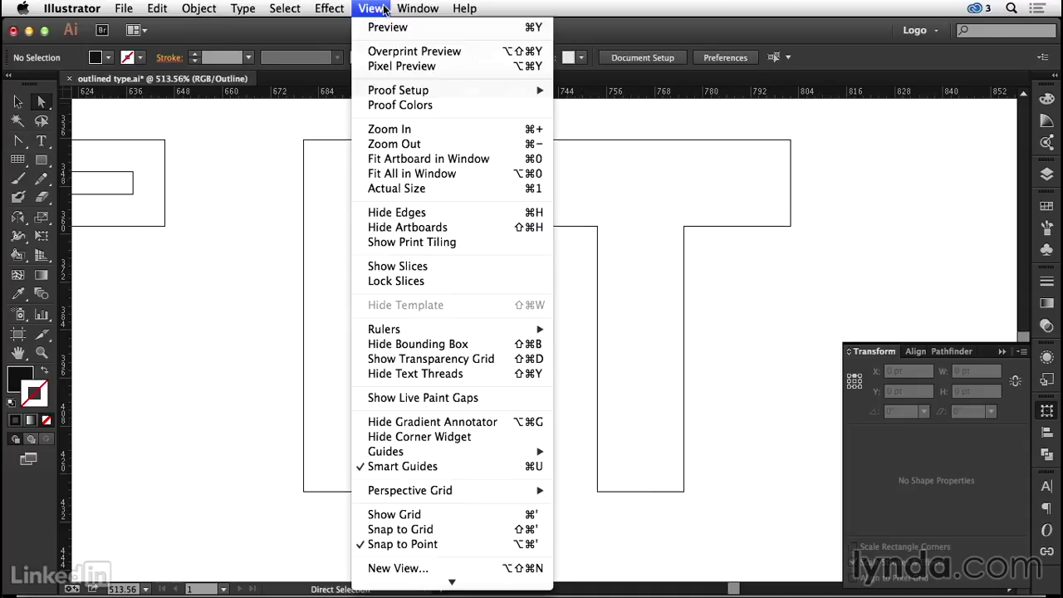
{"action": "left_click", "coordinate": [386, 28]}
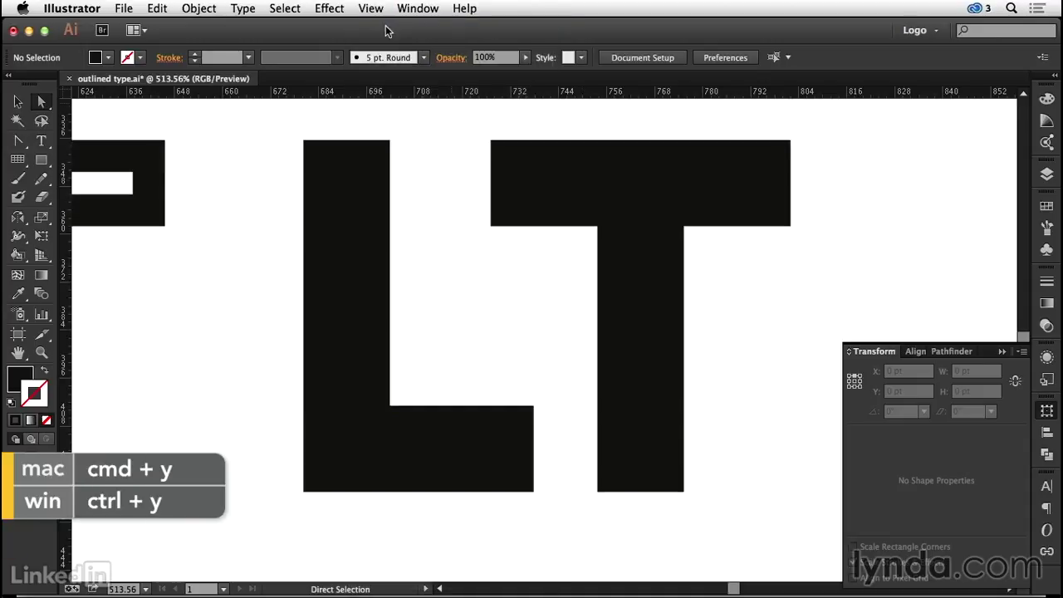
{"action": "key", "text": "v"}
{"action": "left_click_drag", "start_coordinate": [279, 136], "coordinate": [592, 320]}
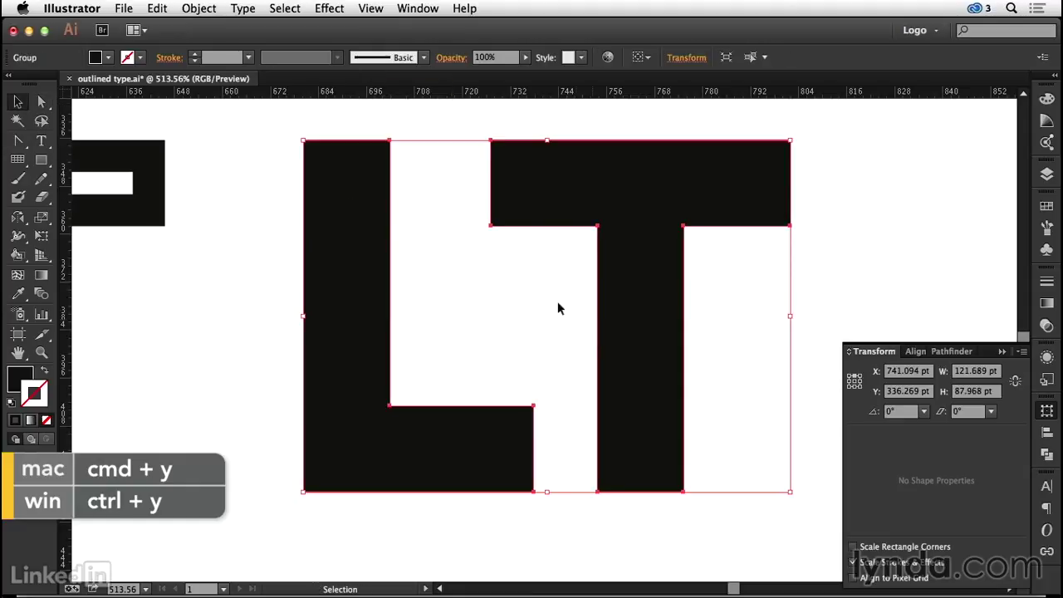
Step: Create an inset copy of the LT lettering with Offset Path, using an offset of -7 pt and miter joins
{"action": "left_click", "coordinate": [199, 9]}
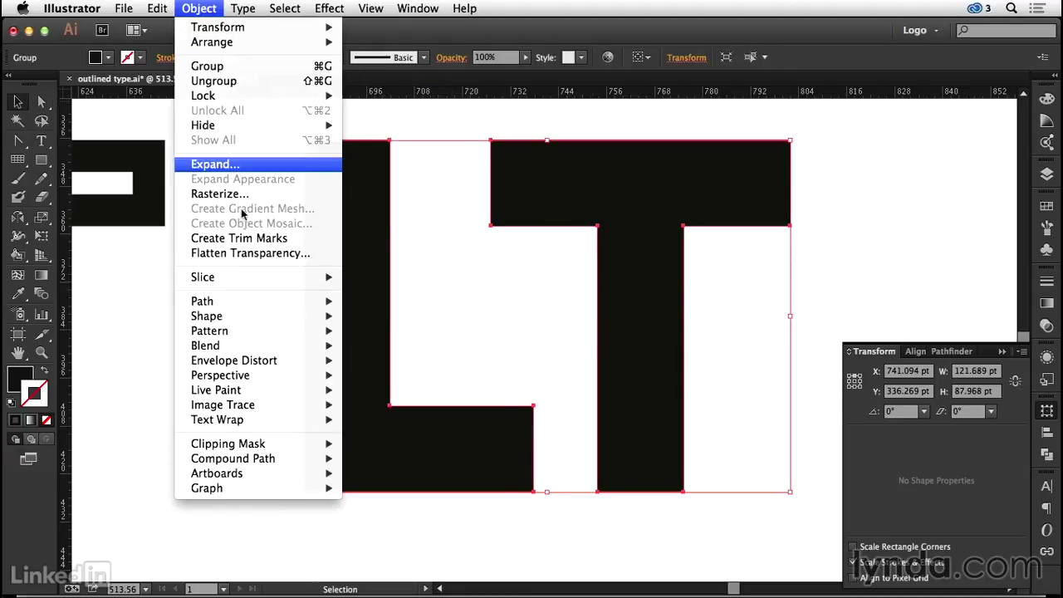
{"action": "mouse_move", "coordinate": [237, 301]}
{"action": "left_click", "coordinate": [431, 358]}
{"action": "left_click", "coordinate": [860, 174]}
{"action": "double_click", "coordinate": [858, 175]}
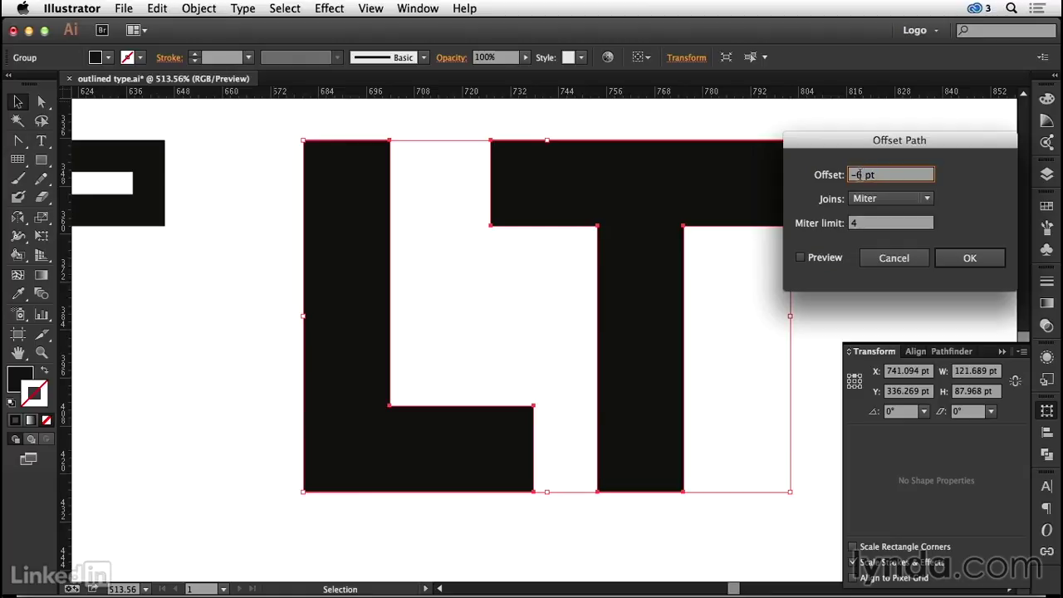
{"action": "type", "text": "7"}
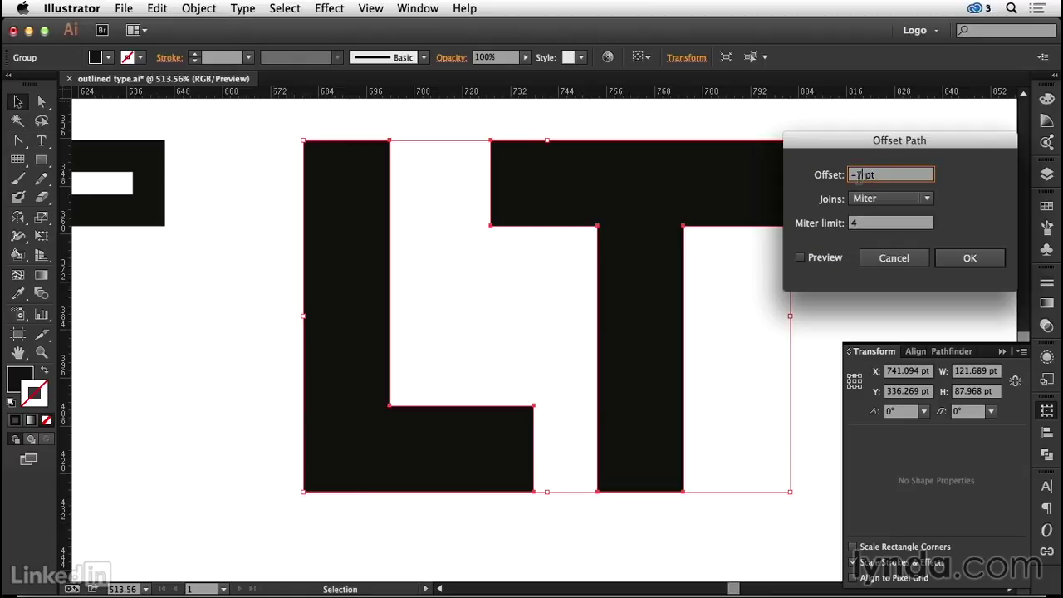
{"action": "left_click", "coordinate": [970, 258]}
Step: Fill the inset LT paths with white, deselect them and fit the whole artboard in view
{"action": "left_click", "coordinate": [109, 58]}
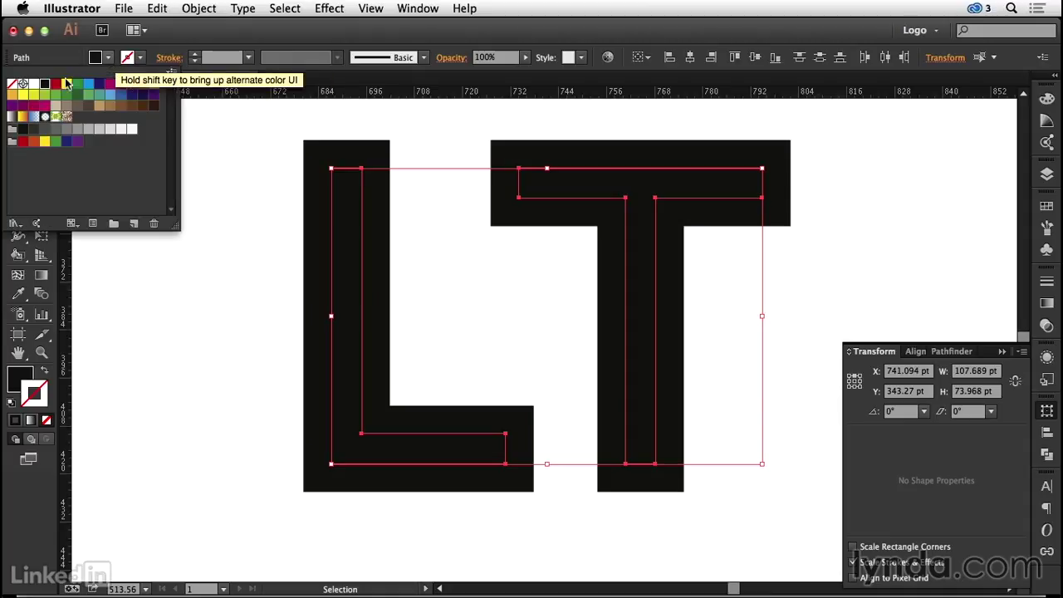
{"action": "left_click", "coordinate": [33, 86]}
{"action": "left_click", "coordinate": [262, 135]}
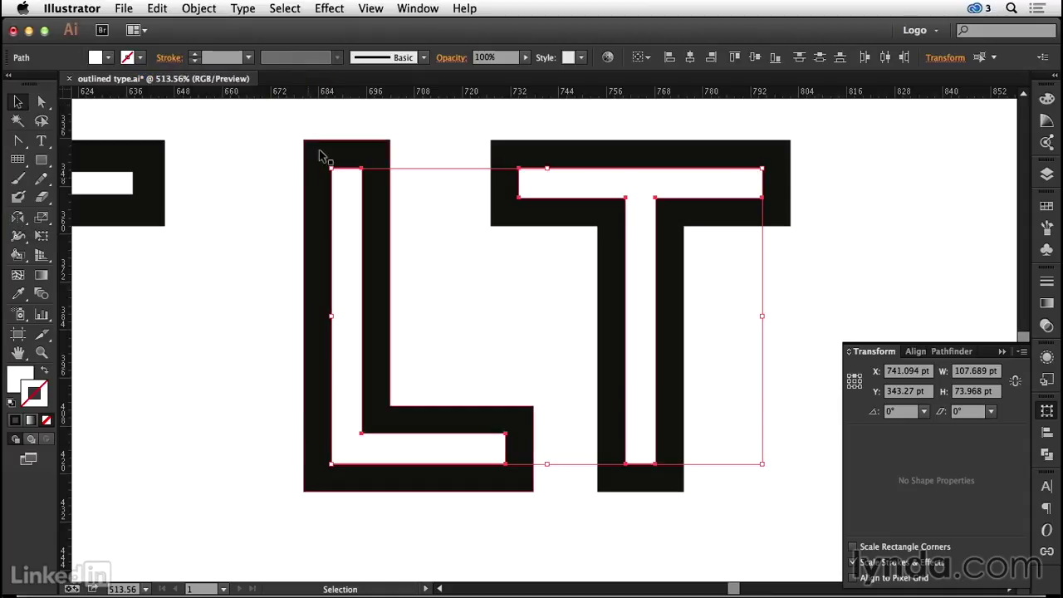
{"action": "left_click", "coordinate": [443, 127]}
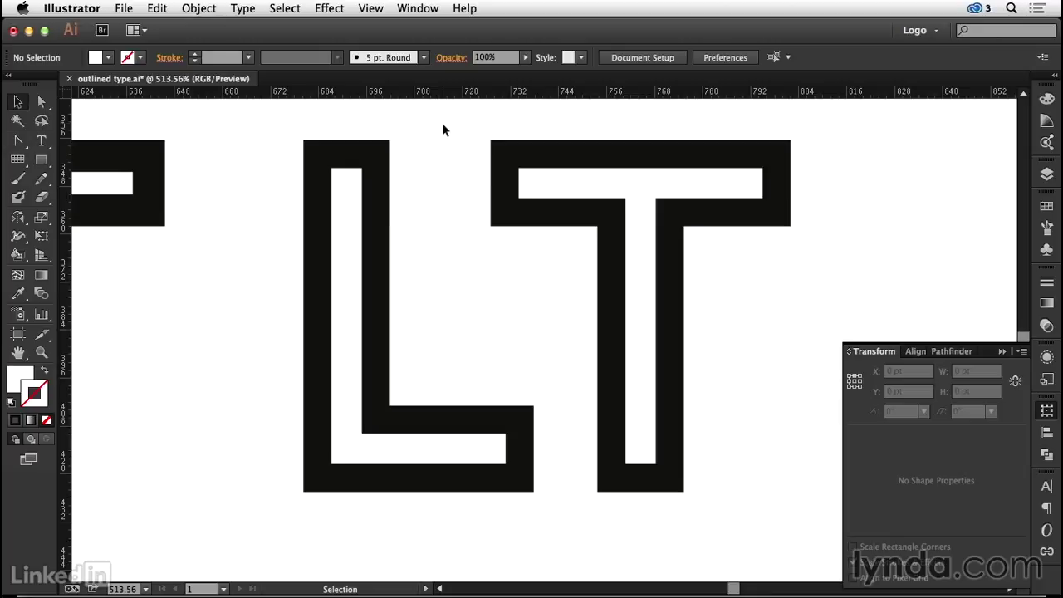
{"action": "key", "text": "super+0"}
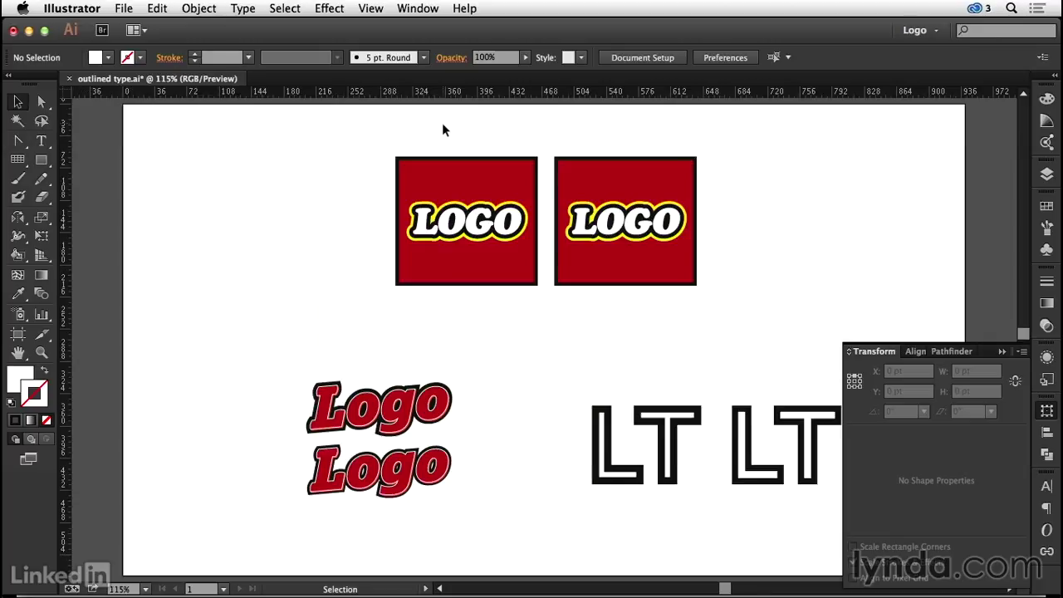